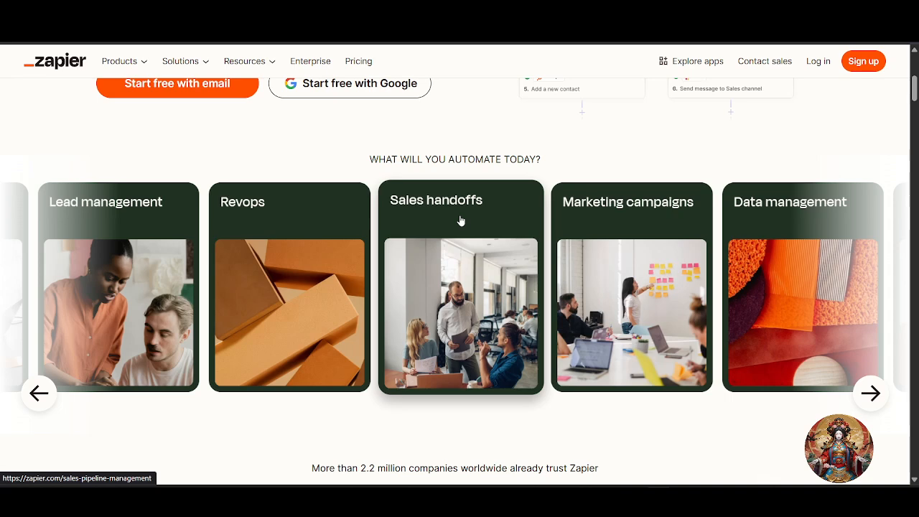
# - Look through the homepage's automation categories, customer logos and the demonstration of building a workflow with Copilot
pyautogui.scroll(-1, 461, 221)
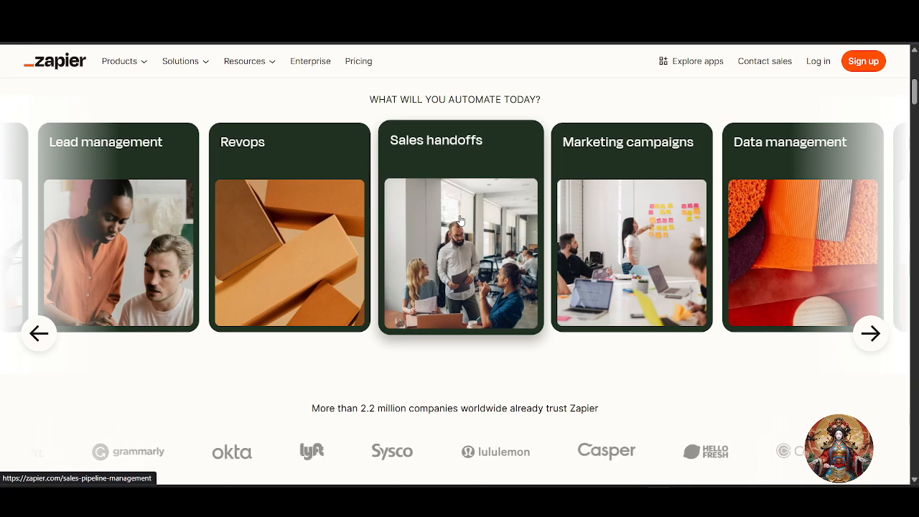
pyautogui.scroll(-2, 461, 221)
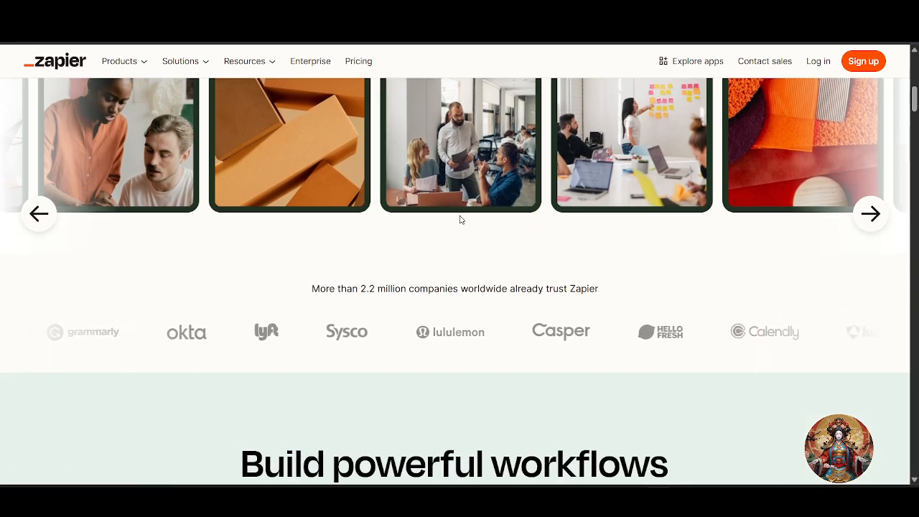
pyautogui.scroll(-2, 461, 220)
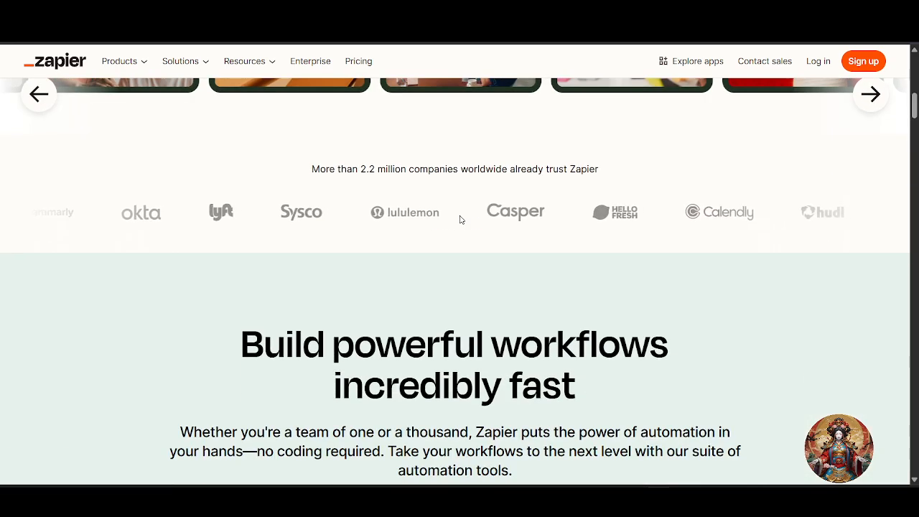
pyautogui.scroll(2, 461, 221)
pyautogui.scroll(2, 461, 220)
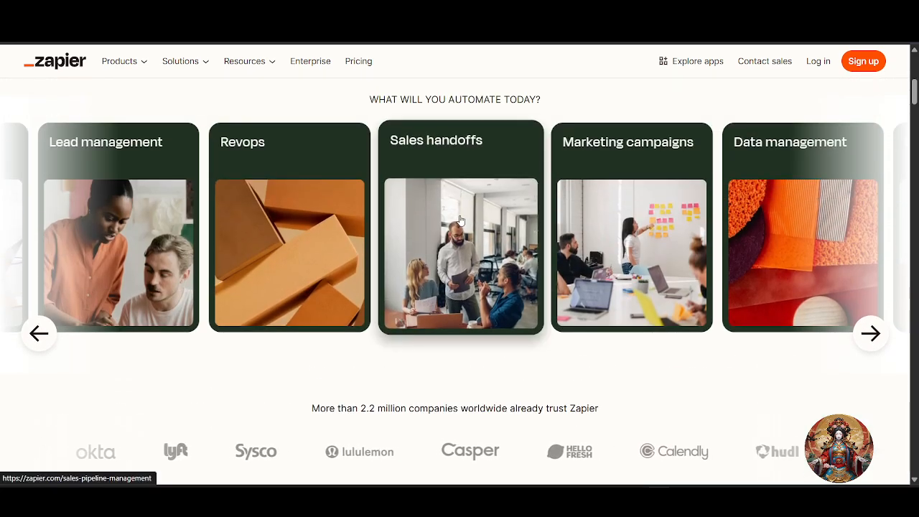
pyautogui.scroll(-2, 461, 221)
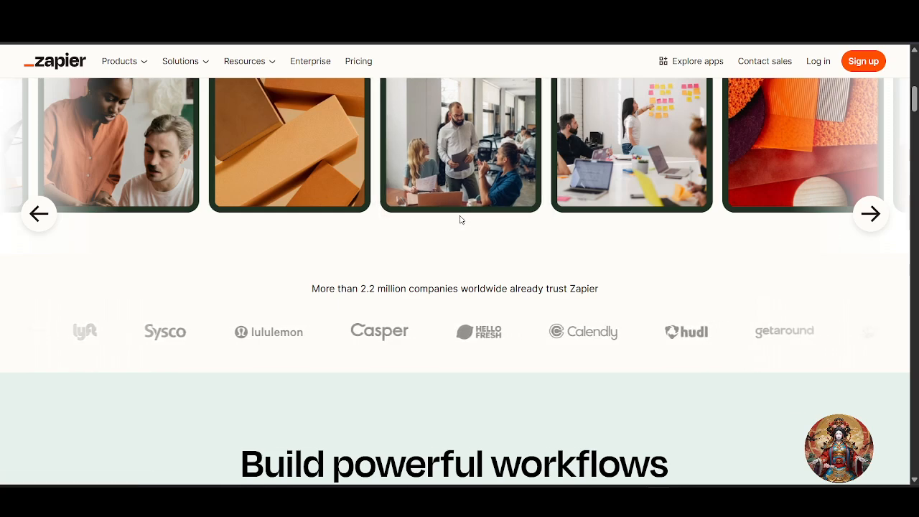
pyautogui.scroll(-2, 461, 220)
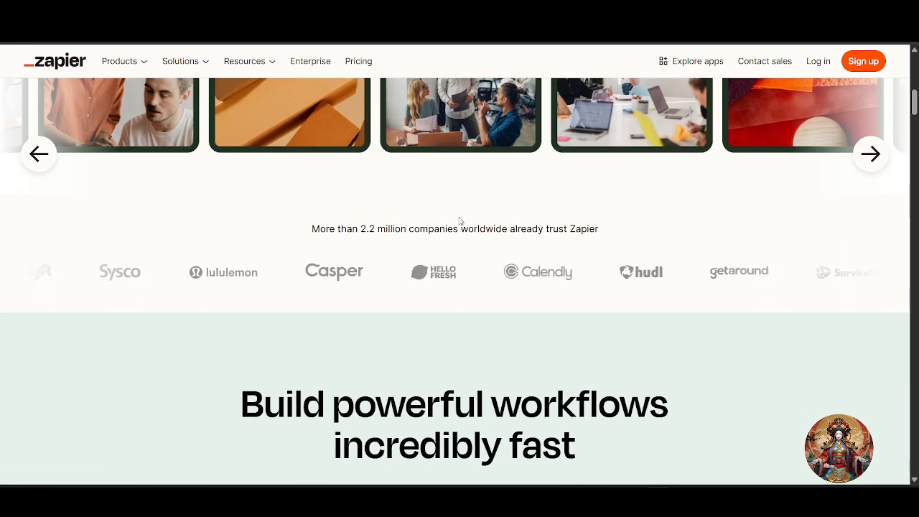
pyautogui.scroll(-3, 461, 220)
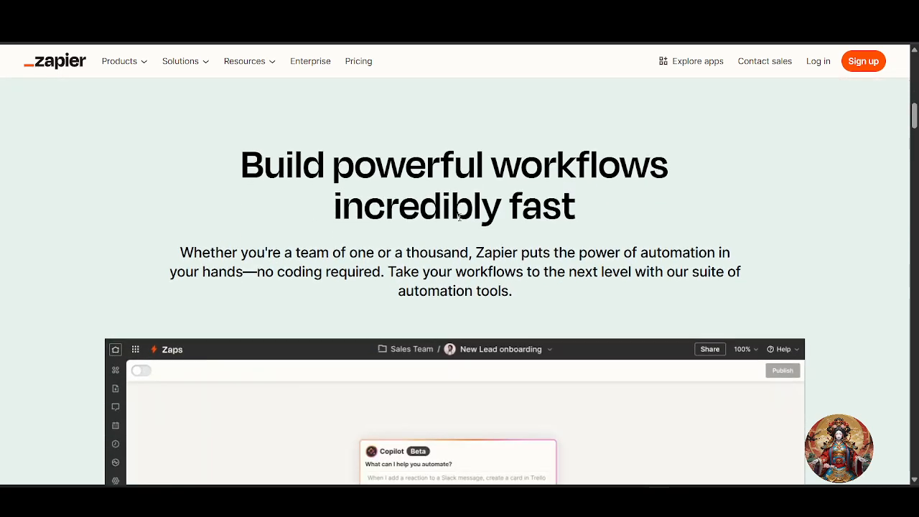
pyautogui.scroll(-1, 461, 217)
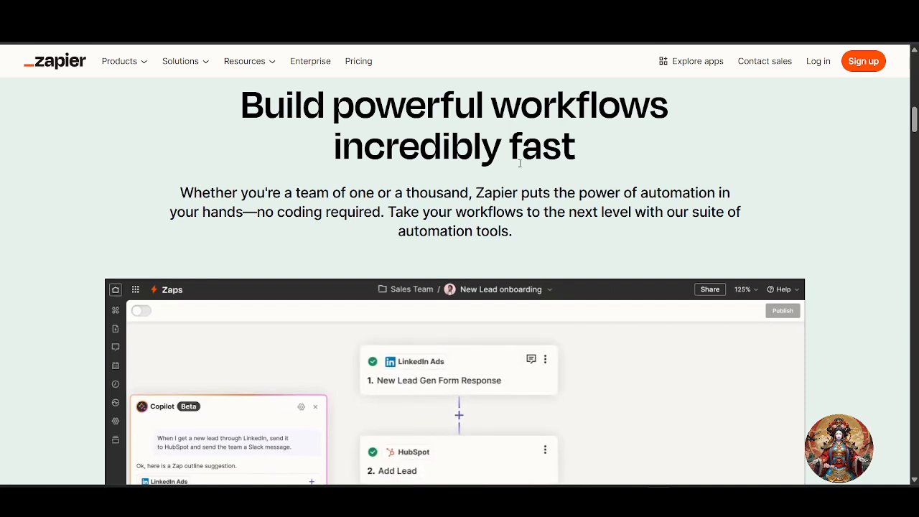
pyautogui.scroll(-2, 520, 163)
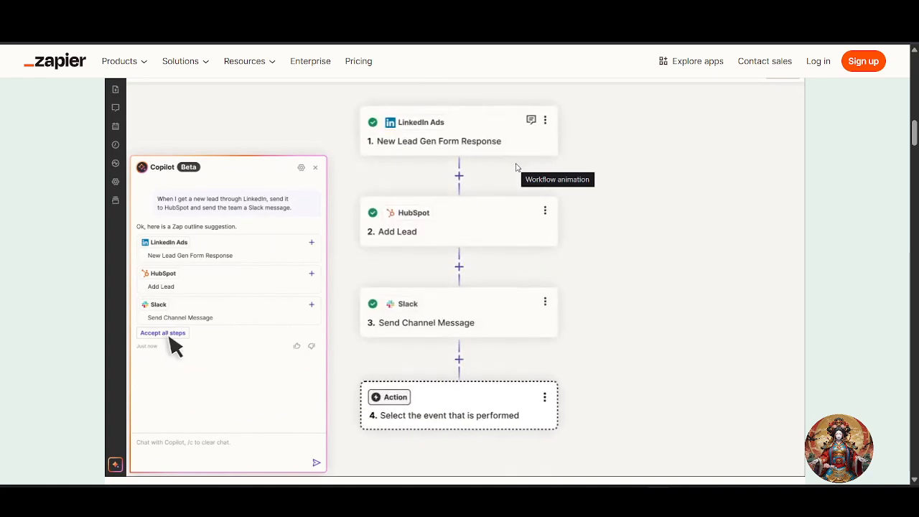
pyautogui.scroll(-1, 544, 133)
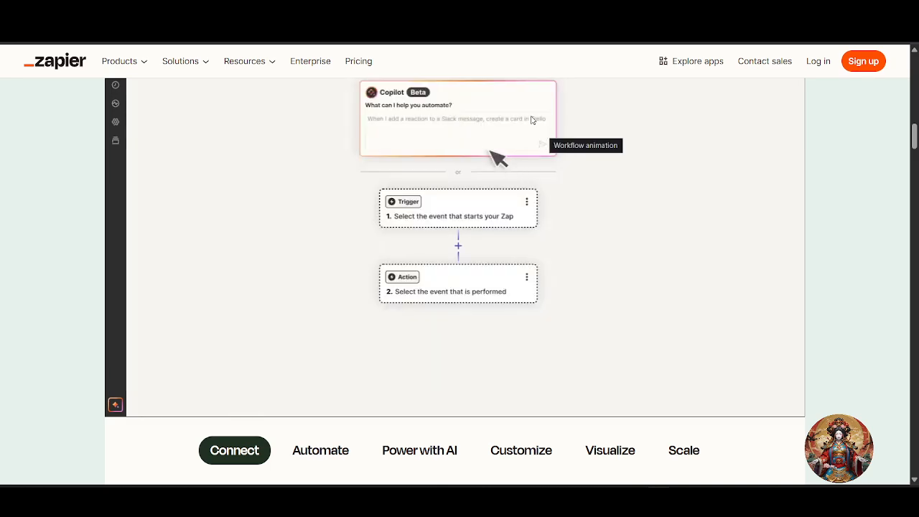
pyautogui.scroll(3, 471, 207)
pyautogui.scroll(5, 472, 207)
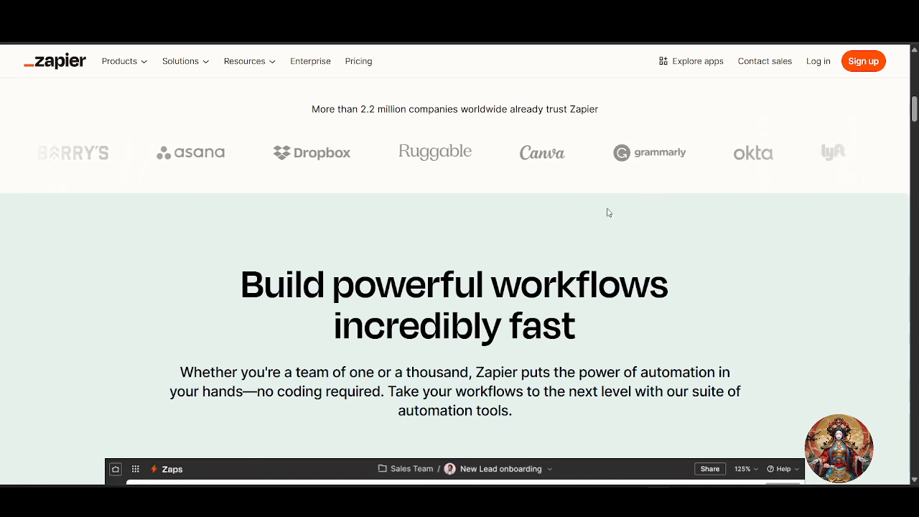
pyautogui.scroll(-1, 638, 195)
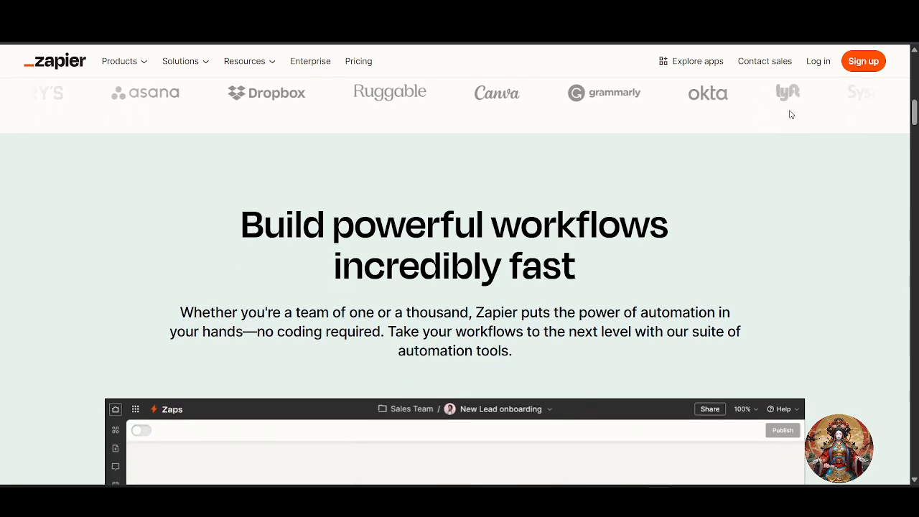
# - Log in to Zapier with the first listed Google account and confirm signing back in
pyautogui.click(815, 65)
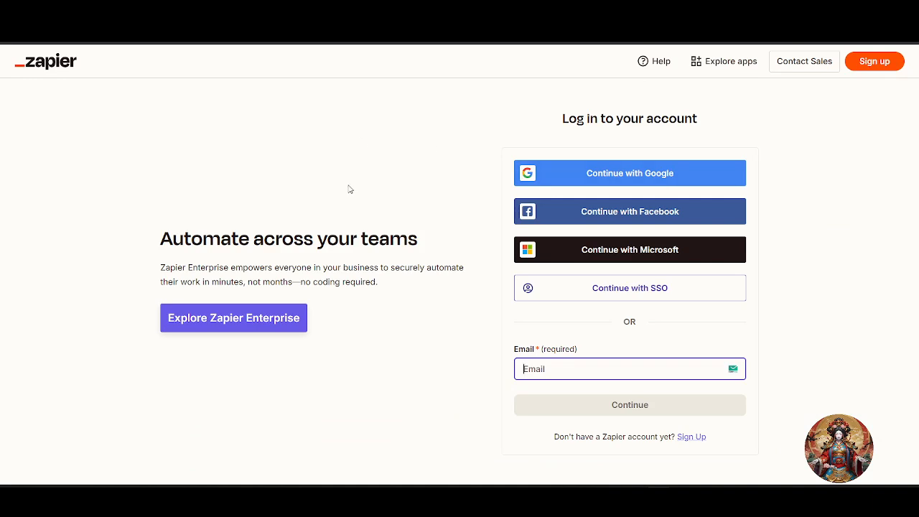
pyautogui.click(646, 181)
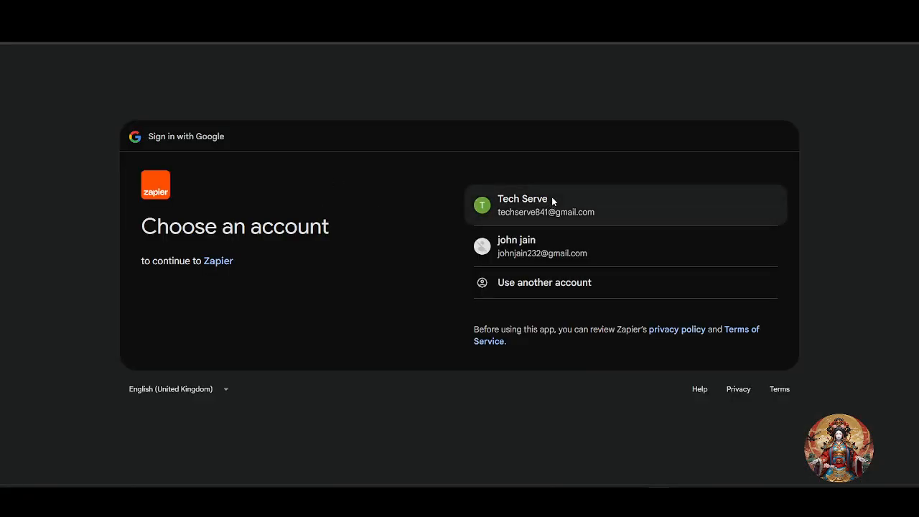
pyautogui.click(552, 201)
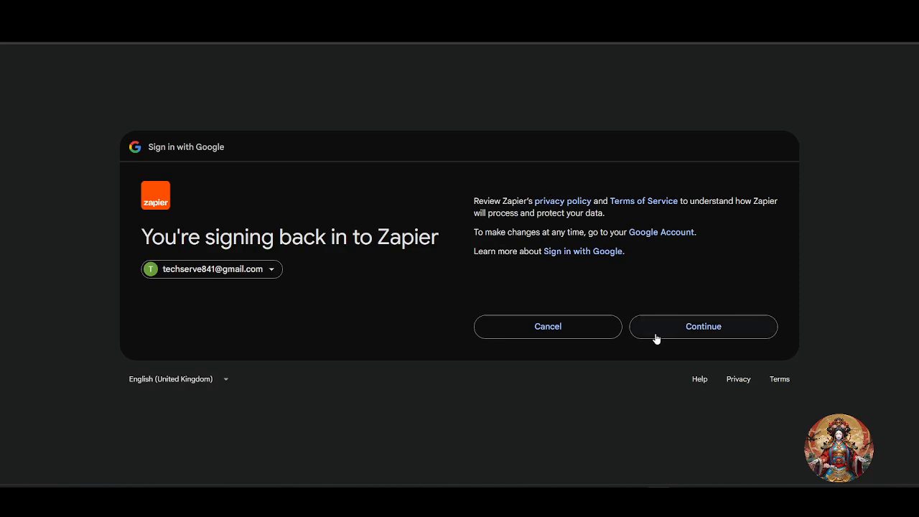
pyautogui.click(658, 338)
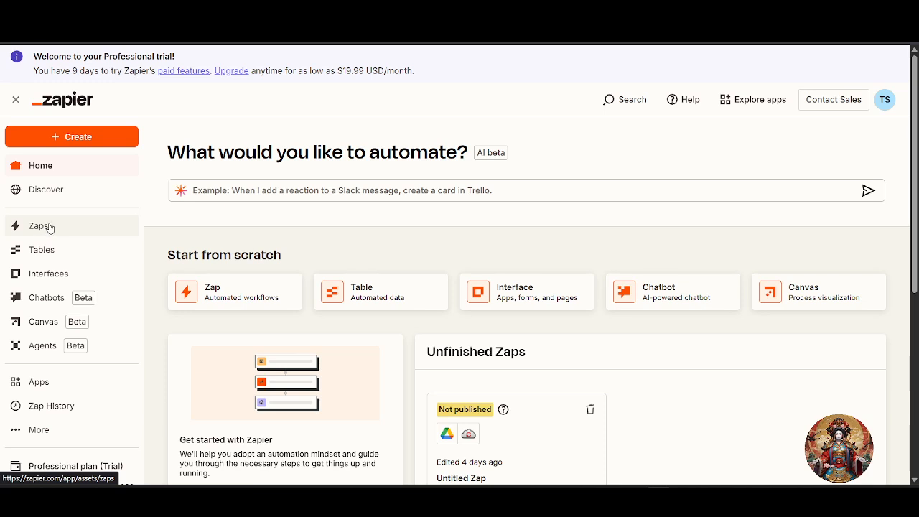
# - Open the Tables page and read its description of the no-code database tool
pyautogui.click(42, 249)
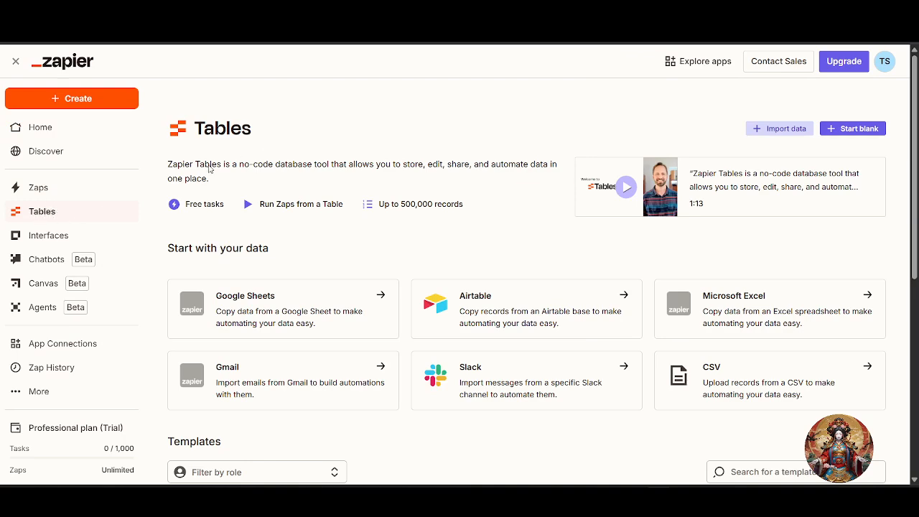
pyautogui.moveTo(176, 164); pyautogui.dragTo(230, 184)
pyautogui.scroll(-3, 179, 201)
pyautogui.scroll(3, 408, 232)
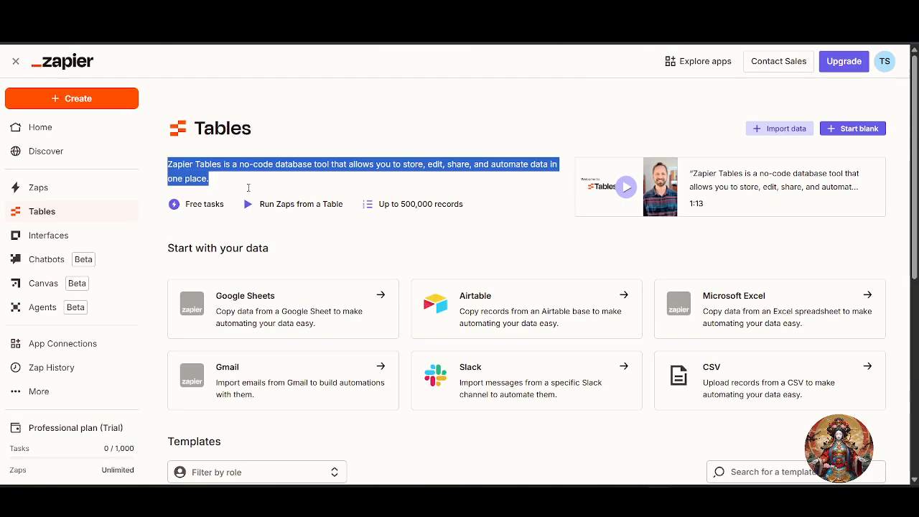
# - Open Interfaces in a new browser tab and review its Form, Table and Kanban starting options and its templates
pyautogui.rightClick(54, 242)
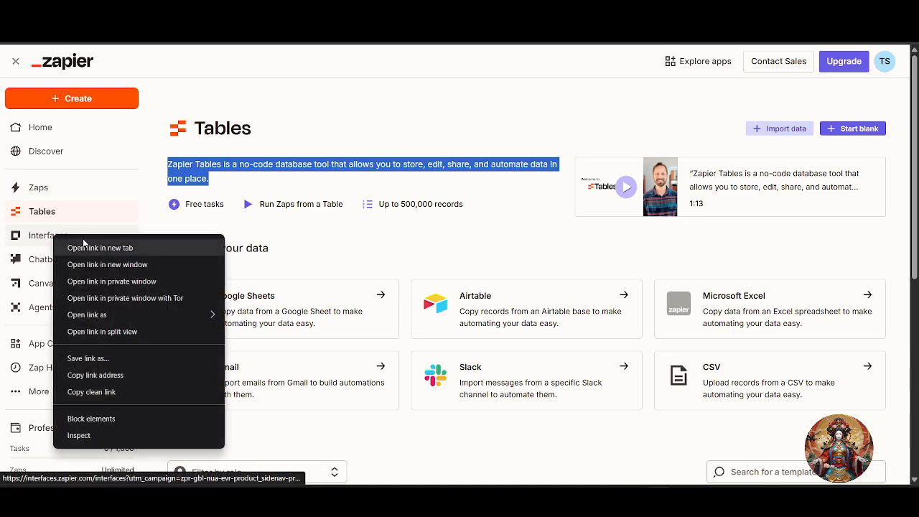
pyautogui.click(84, 244)
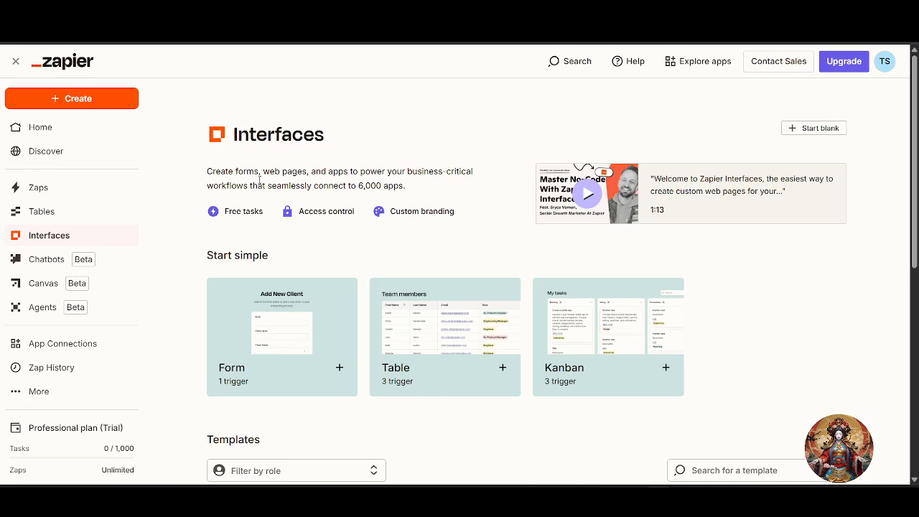
pyautogui.scroll(-2, 587, 195)
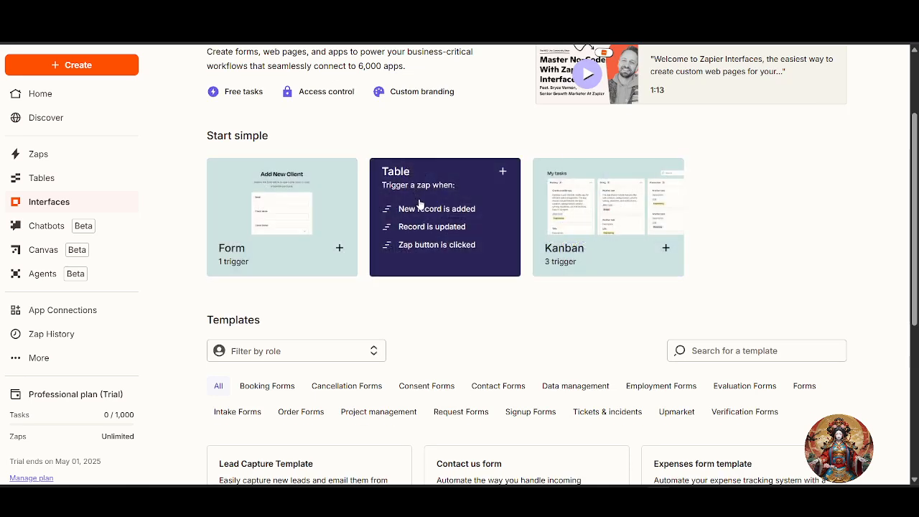
pyautogui.scroll(1, 575, 214)
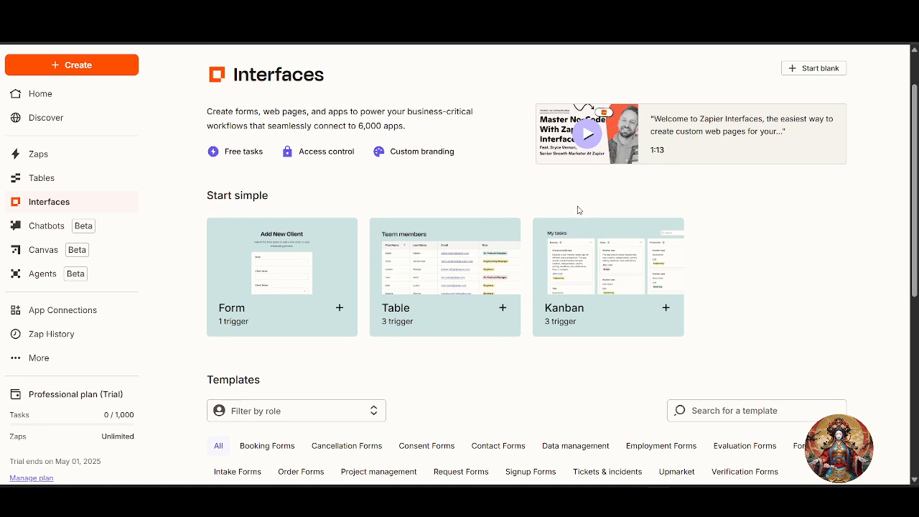
pyautogui.scroll(-5, 579, 207)
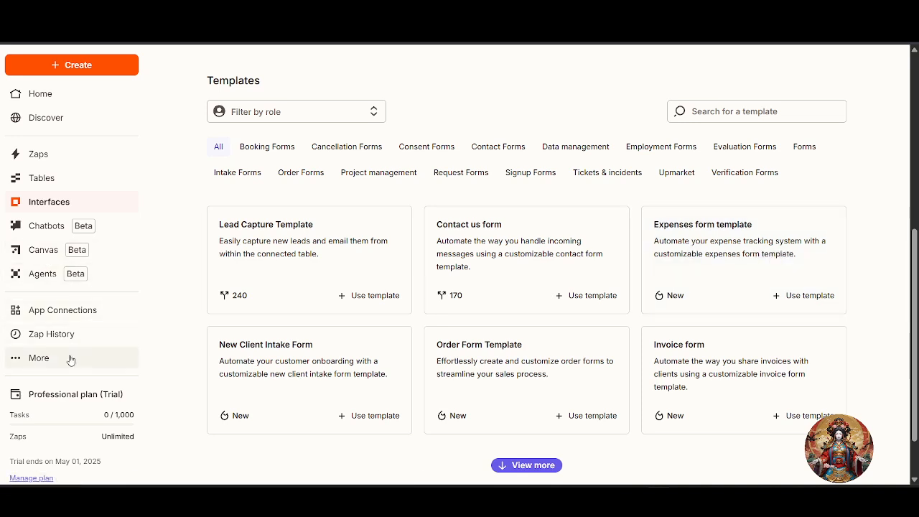
# - Open App Connections to view the connected apps, and check which additional Zapier products are offered
pyautogui.click(88, 312)
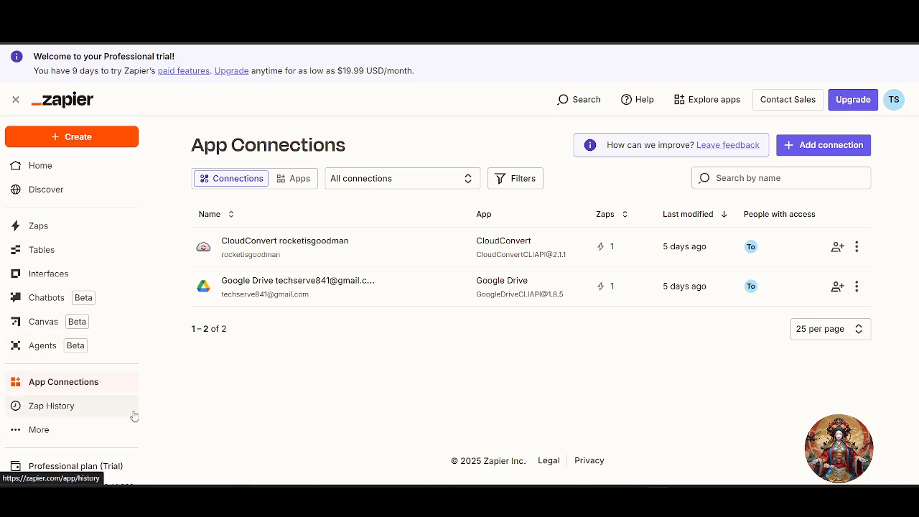
pyautogui.scroll(-2, 115, 403)
pyautogui.click(80, 360)
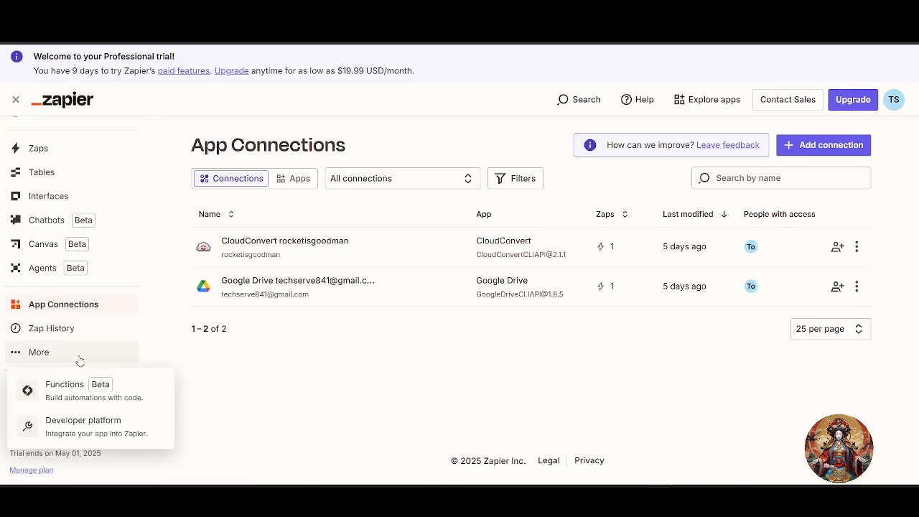
pyautogui.click(83, 358)
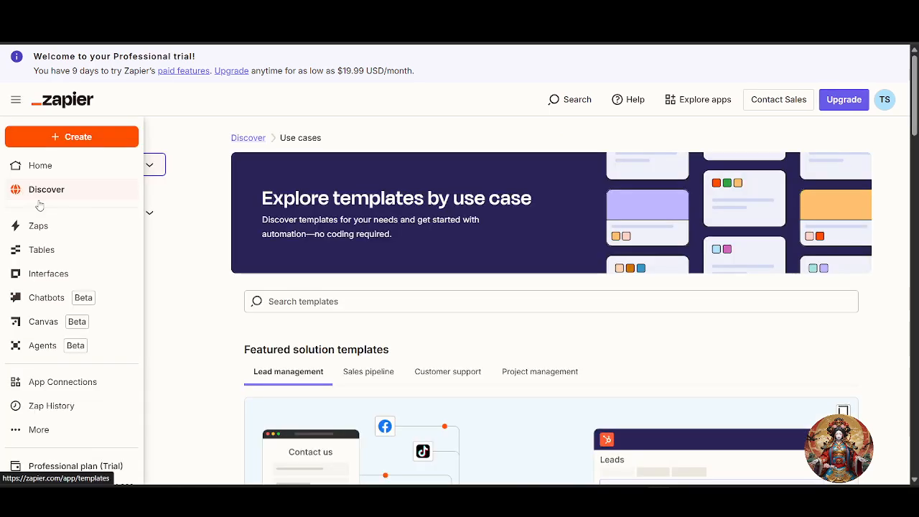
# - Browse the Discover page's use-case templates for lead management, sales pipeline, marketing campaigns and customer support
pyautogui.scroll(-5, 424, 294)
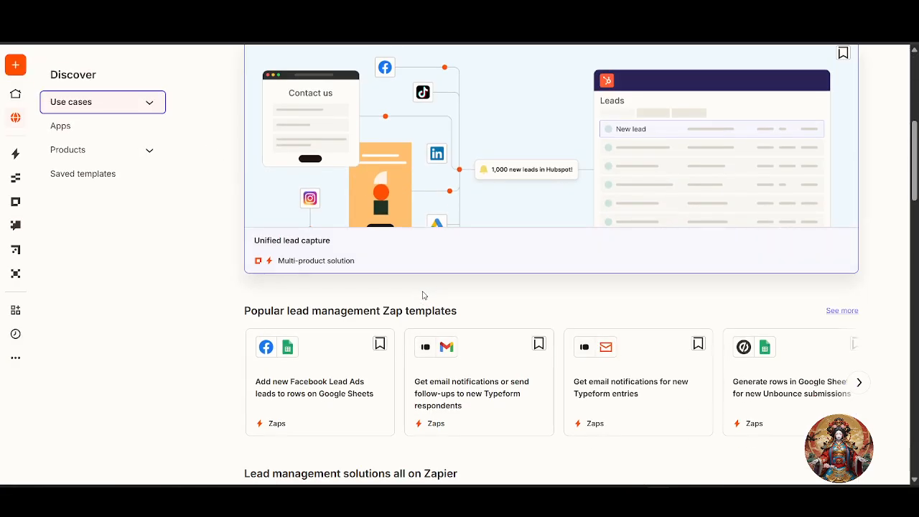
pyautogui.scroll(4, 431, 298)
pyautogui.scroll(1, 467, 280)
pyautogui.scroll(-1, 357, 308)
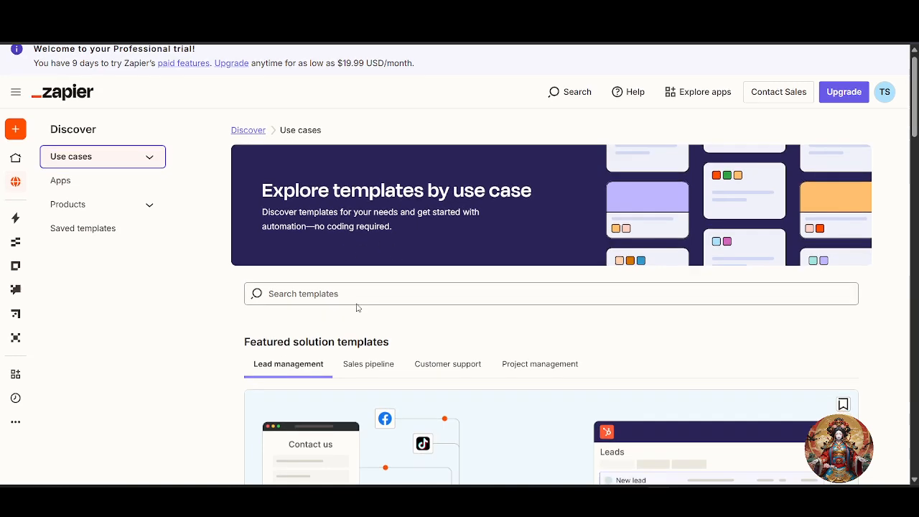
pyautogui.scroll(-1, 372, 323)
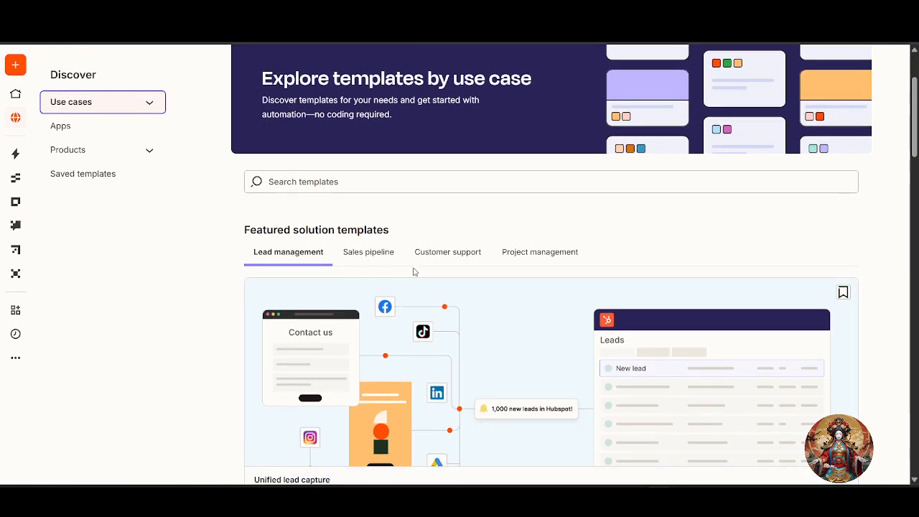
pyautogui.scroll(-1, 415, 272)
pyautogui.scroll(1, 413, 270)
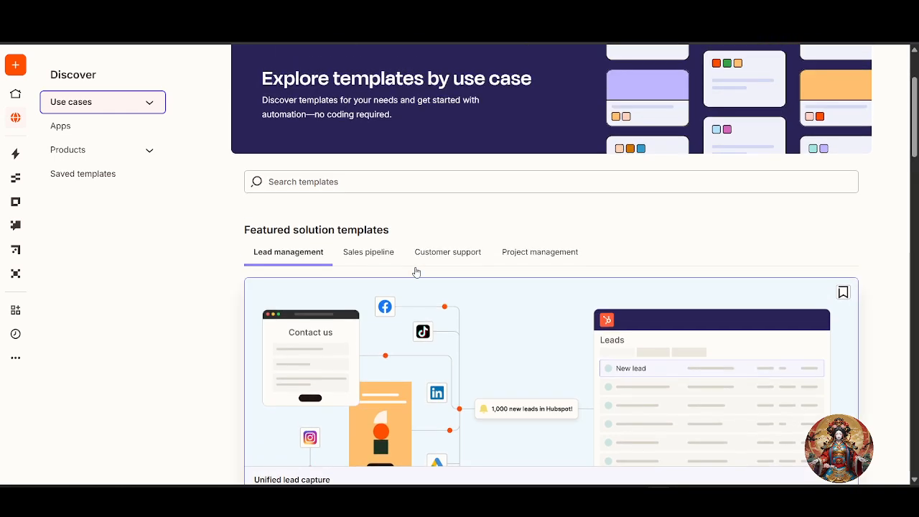
pyautogui.scroll(-2, 412, 269)
pyautogui.scroll(-7, 425, 274)
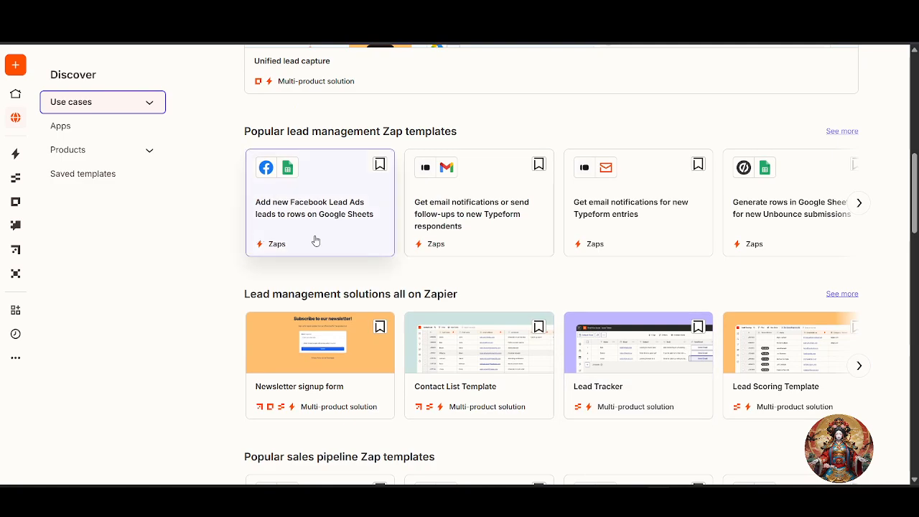
pyautogui.scroll(6, 342, 244)
pyautogui.scroll(-10, 352, 278)
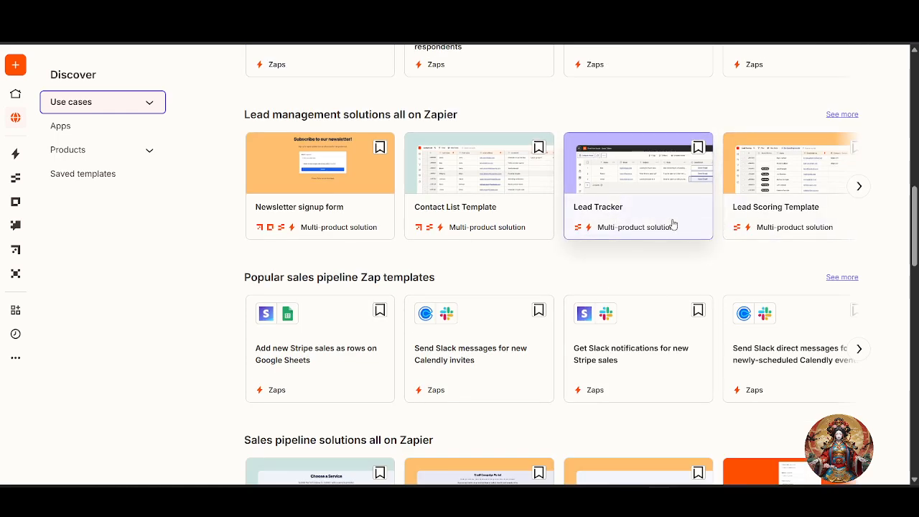
pyautogui.scroll(-3, 453, 387)
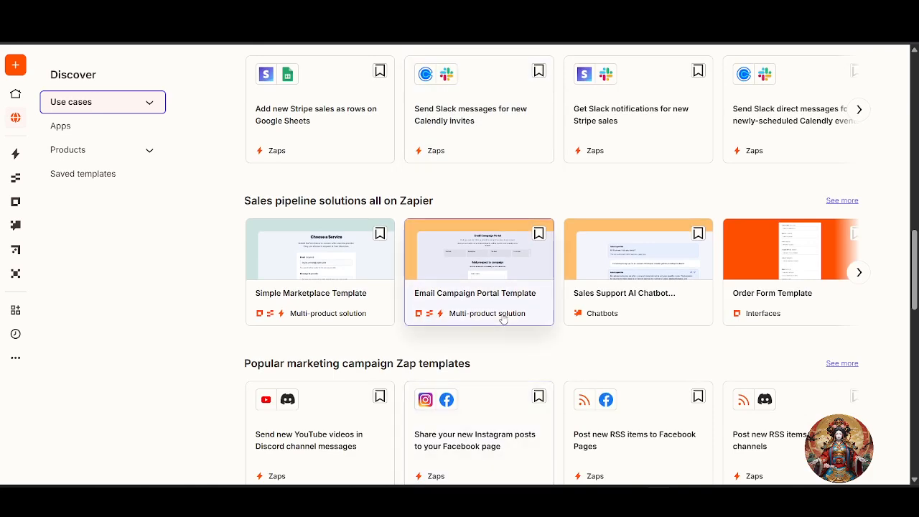
pyautogui.scroll(-2, 319, 316)
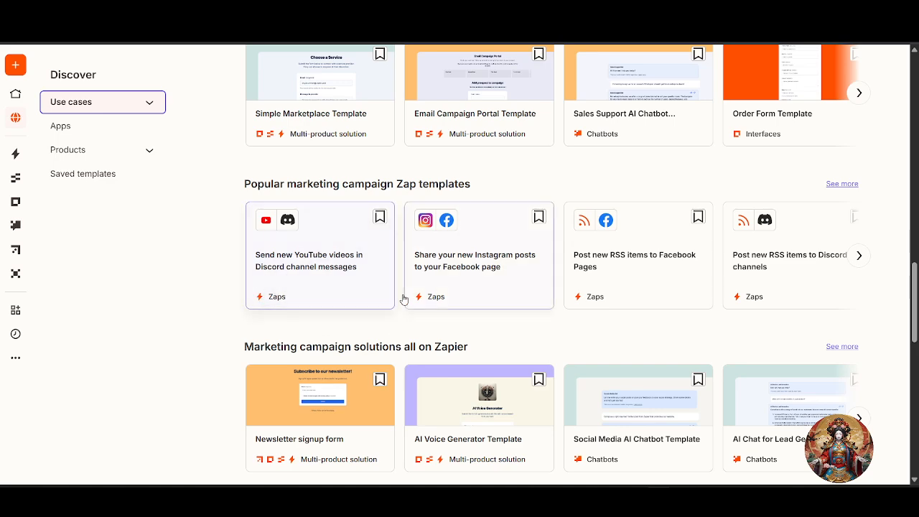
pyautogui.scroll(-4, 596, 301)
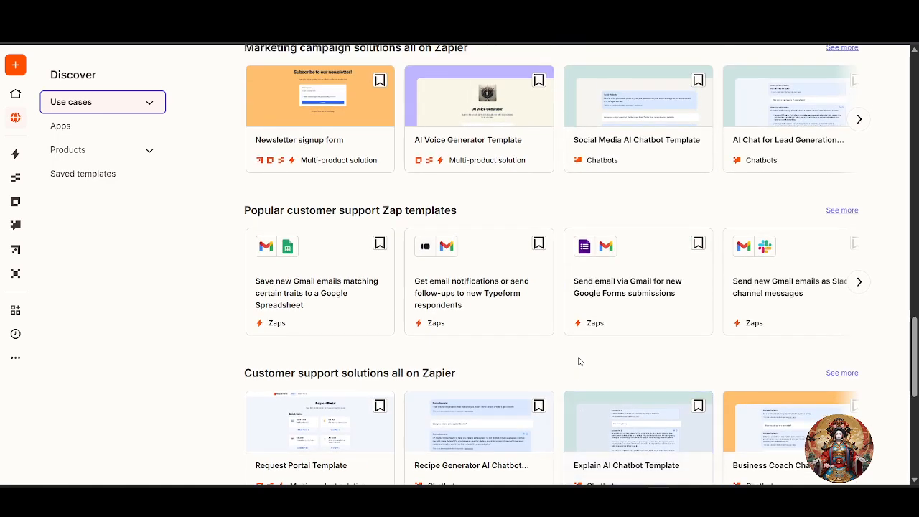
# - Browse the data management and project management templates in Discover, and open the templates sorted by apps
pyautogui.scroll(-5, 579, 357)
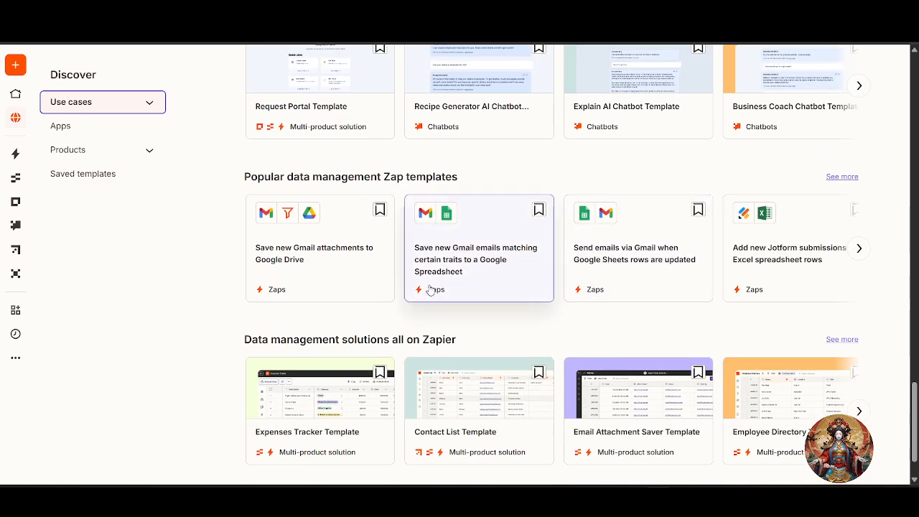
pyautogui.scroll(-1, 431, 289)
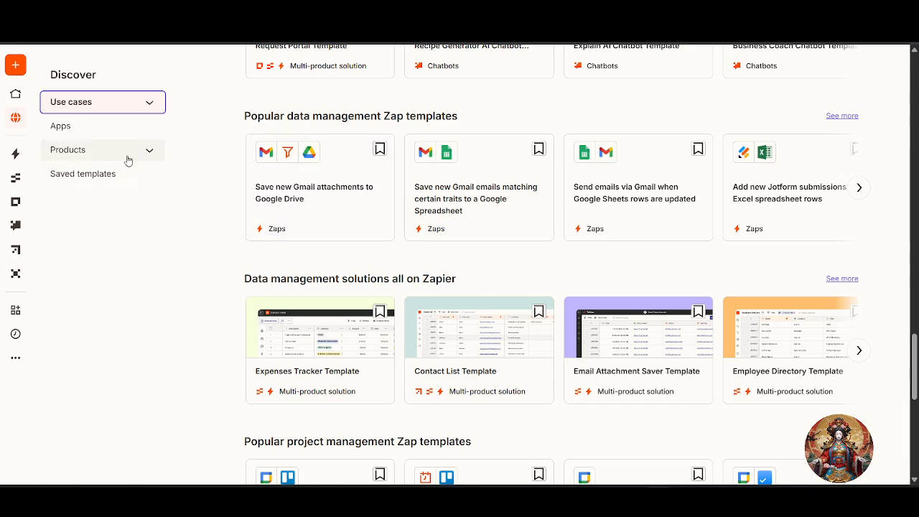
pyautogui.click(112, 135)
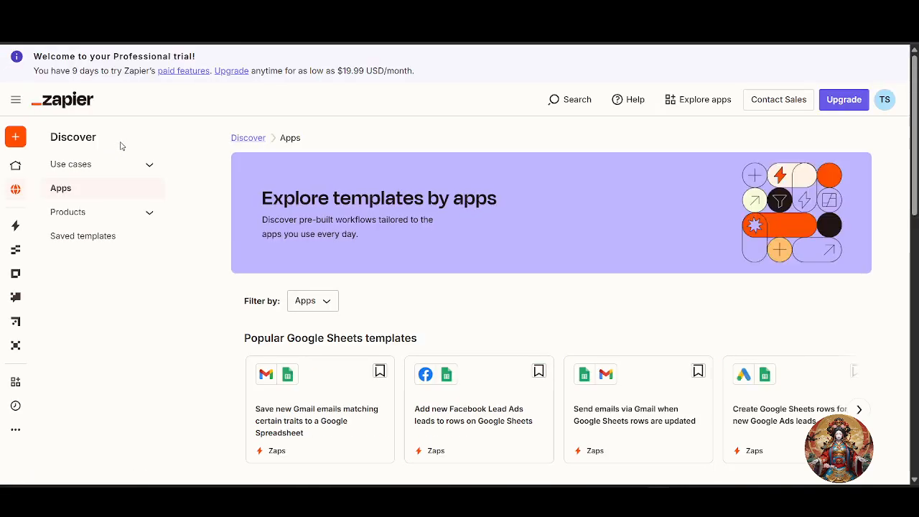
# - Open Chatbots in a new browser tab and review its simple starting option, resources and templates
pyautogui.moveTo(22, 264)
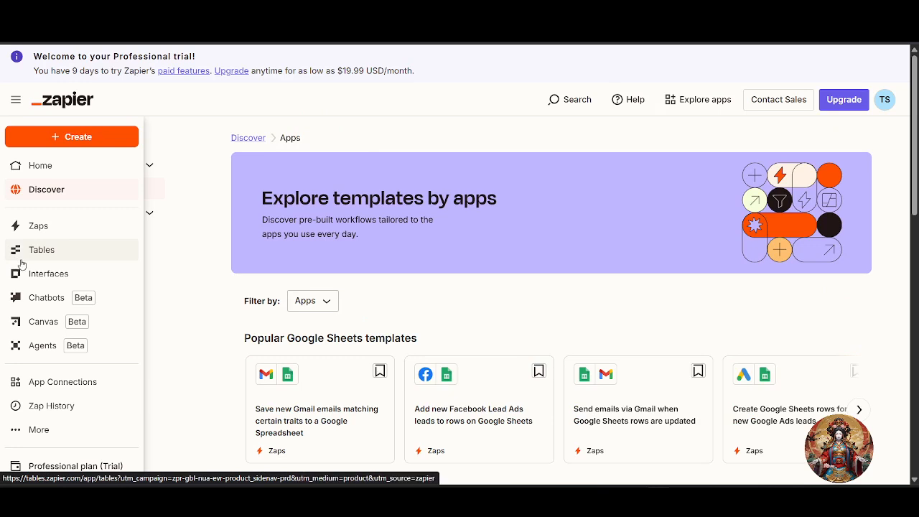
pyautogui.rightClick(43, 302)
pyautogui.click(94, 101)
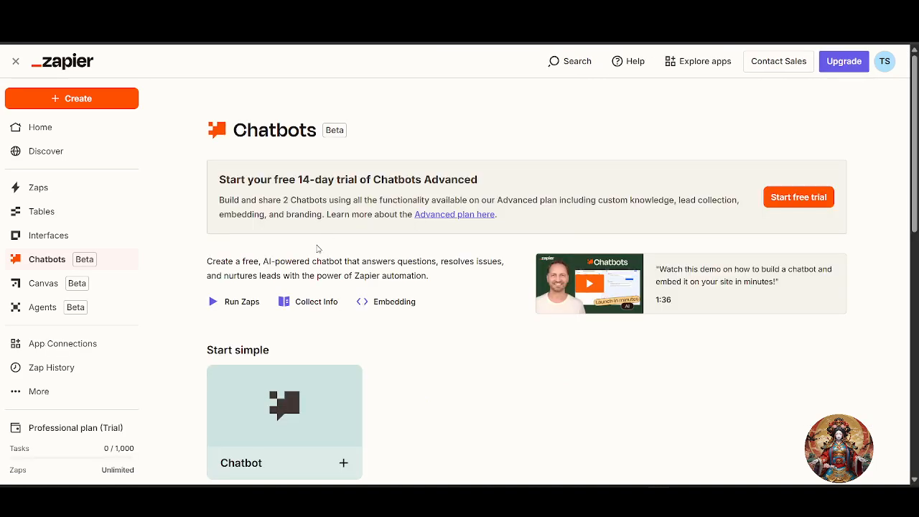
pyautogui.scroll(-2, 318, 249)
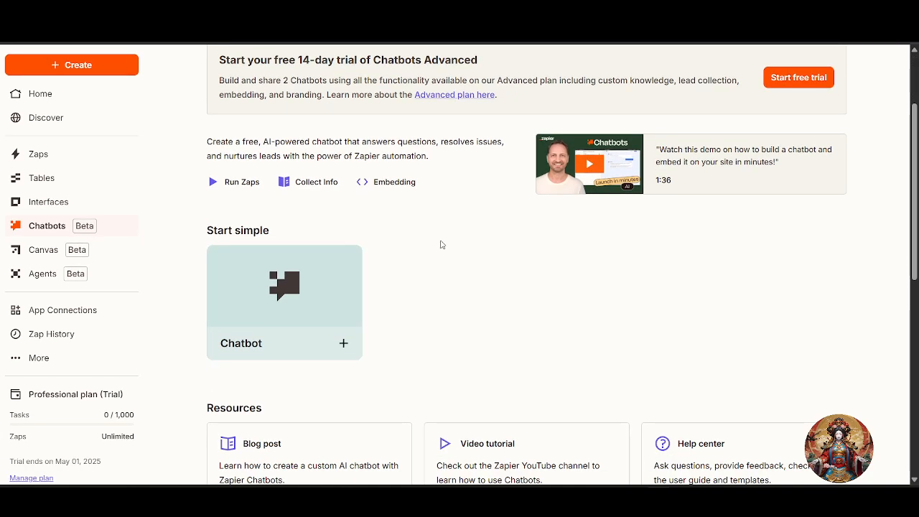
pyautogui.scroll(-1, 442, 245)
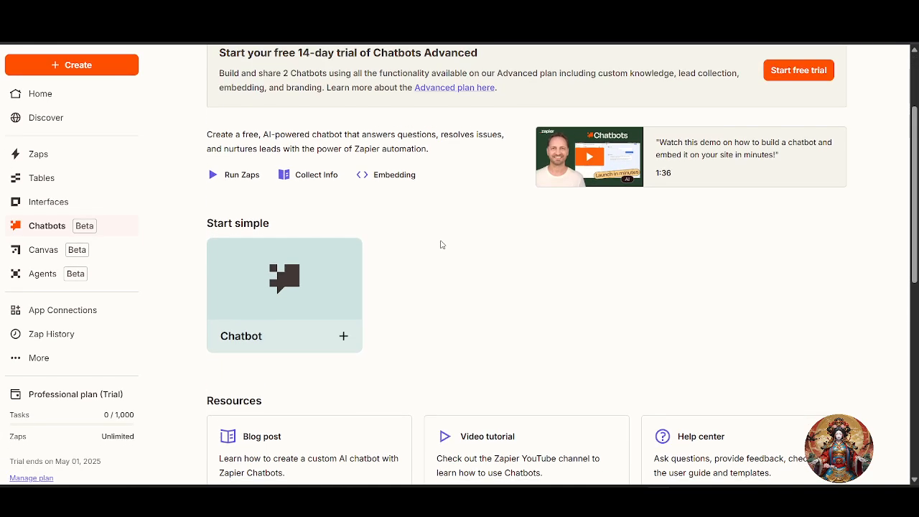
pyautogui.scroll(-7, 510, 230)
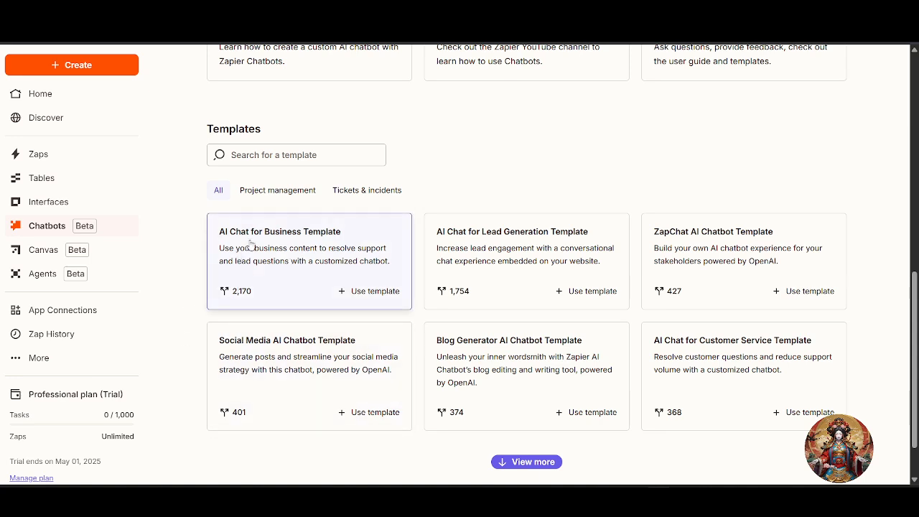
pyautogui.scroll(-1, 471, 242)
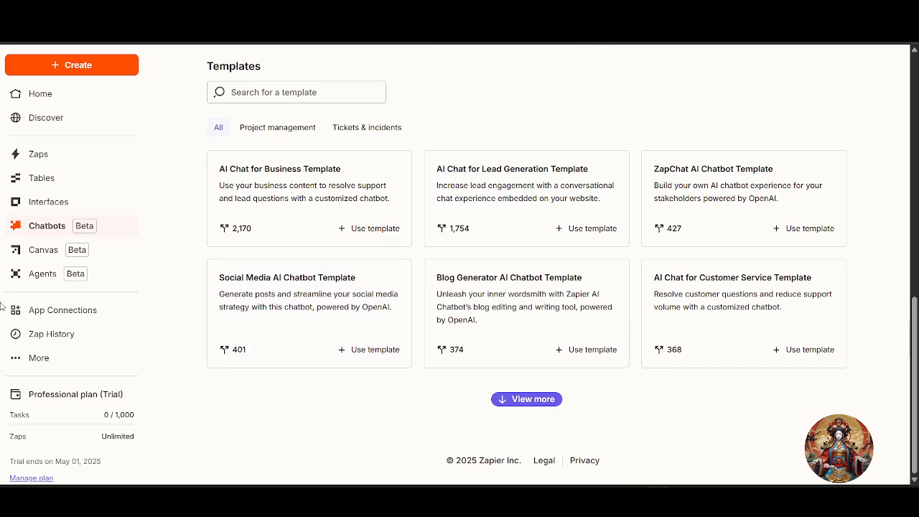
pyautogui.scroll(8, 75, 120)
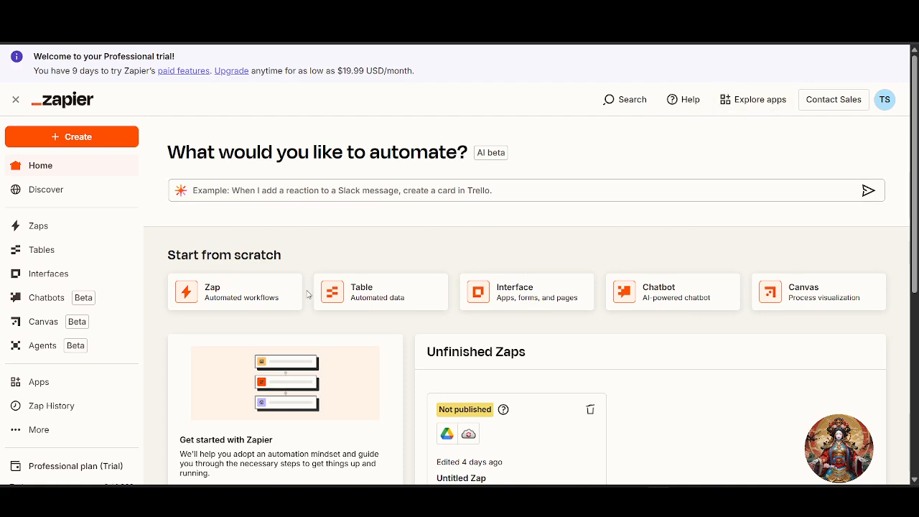
# - Look over the Home page's from-scratch options, unfinished Zaps and plan usage
pyautogui.scroll(-2, 72, 335)
pyautogui.click(46, 361)
pyautogui.click(47, 362)
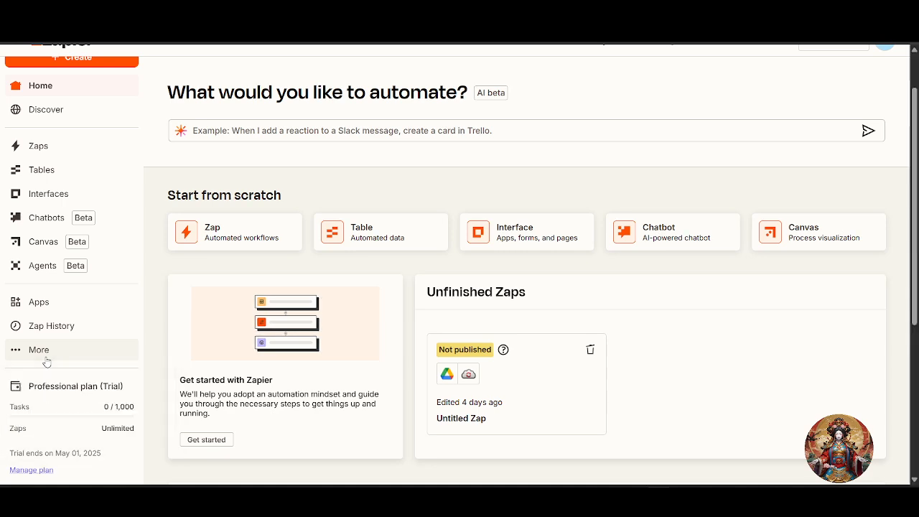
pyautogui.scroll(2, 373, 348)
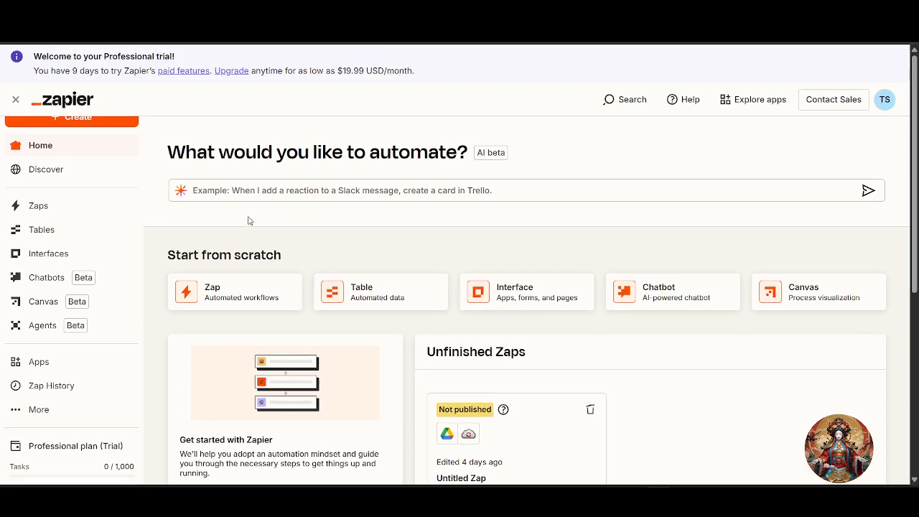
pyautogui.scroll(1, 45, 240)
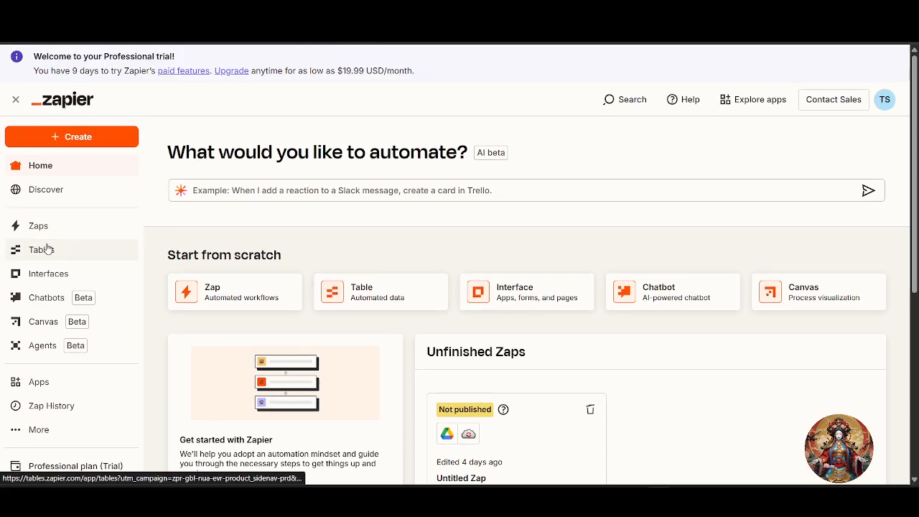
# - Create a new Zap, dismiss the basics tip, and look over its empty trigger and action steps
pyautogui.click(85, 139)
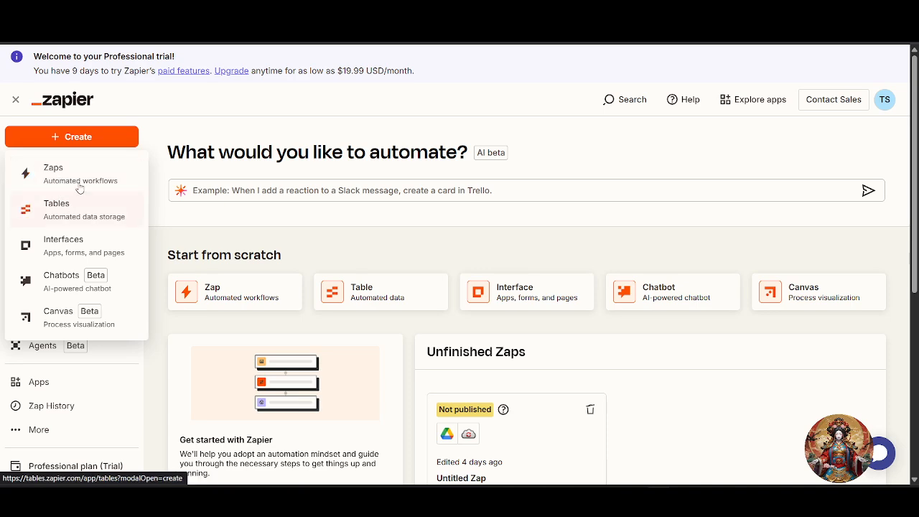
pyautogui.click(78, 185)
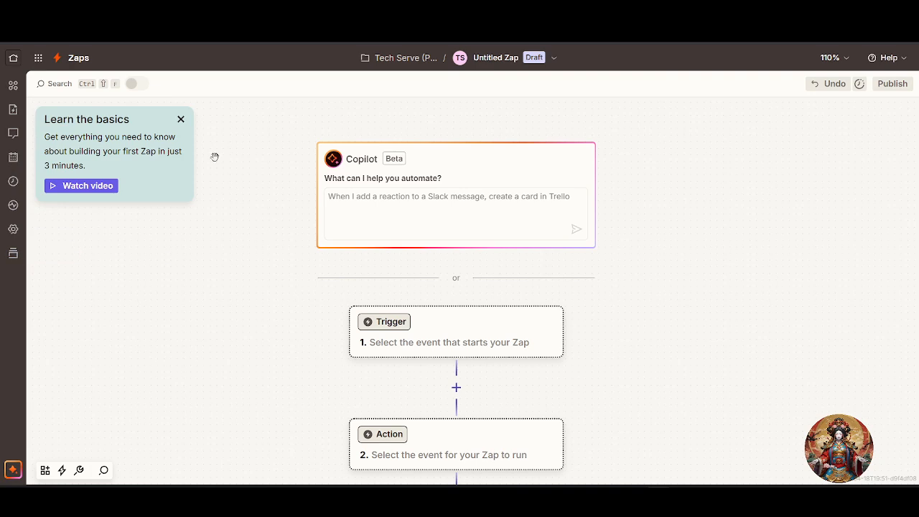
pyautogui.click(181, 120)
pyautogui.scroll(-1, 400, 331)
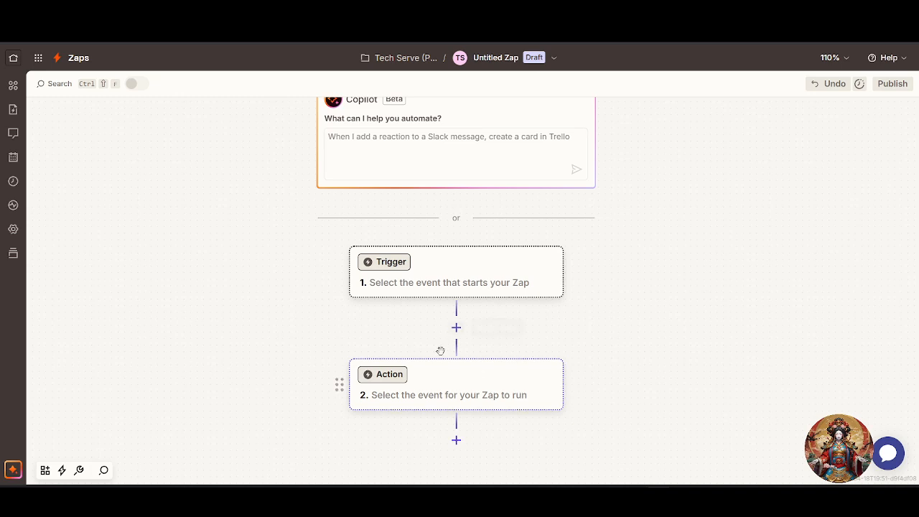
pyautogui.scroll(-4, 440, 351)
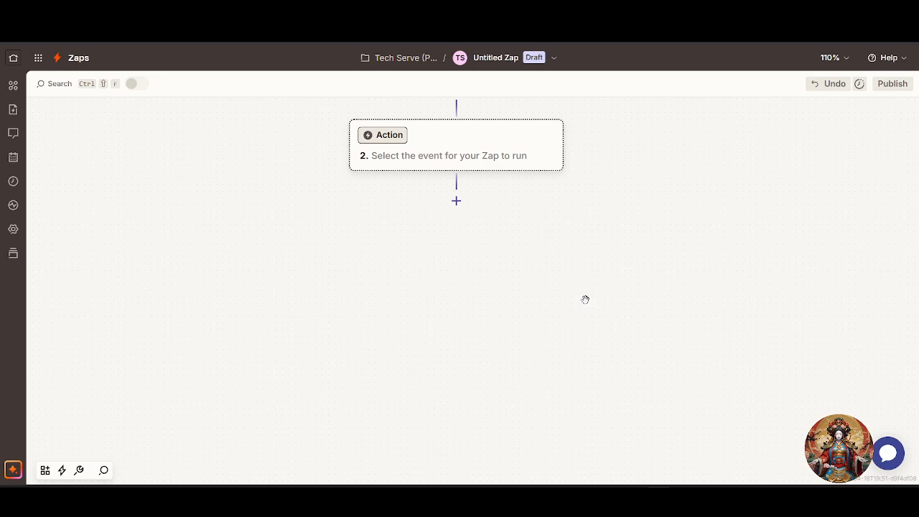
pyautogui.scroll(3, 435, 247)
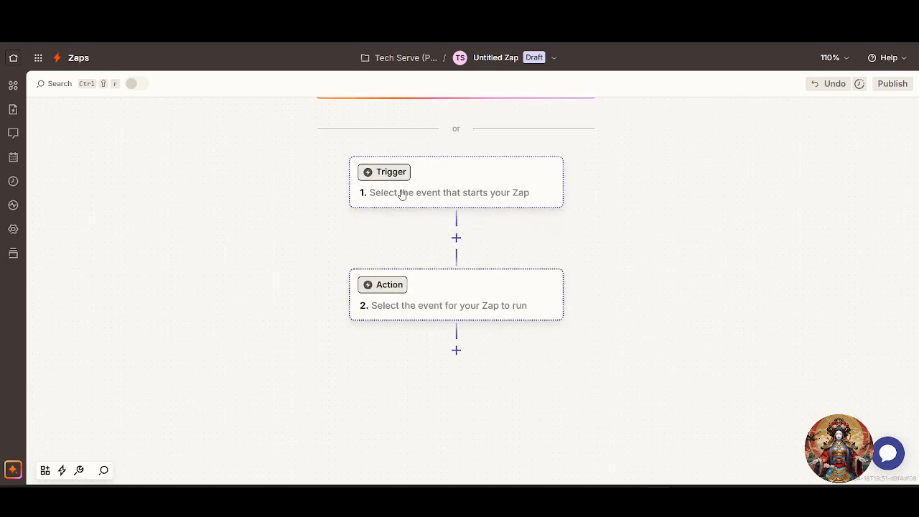
# - Set the Zap's trigger to Google Drive with the New File in Folder event
pyautogui.click(401, 194)
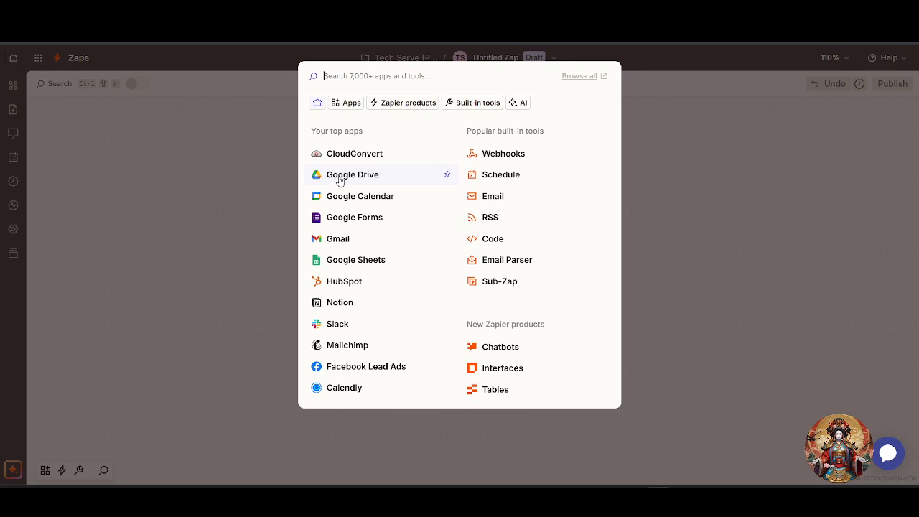
pyautogui.click(341, 180)
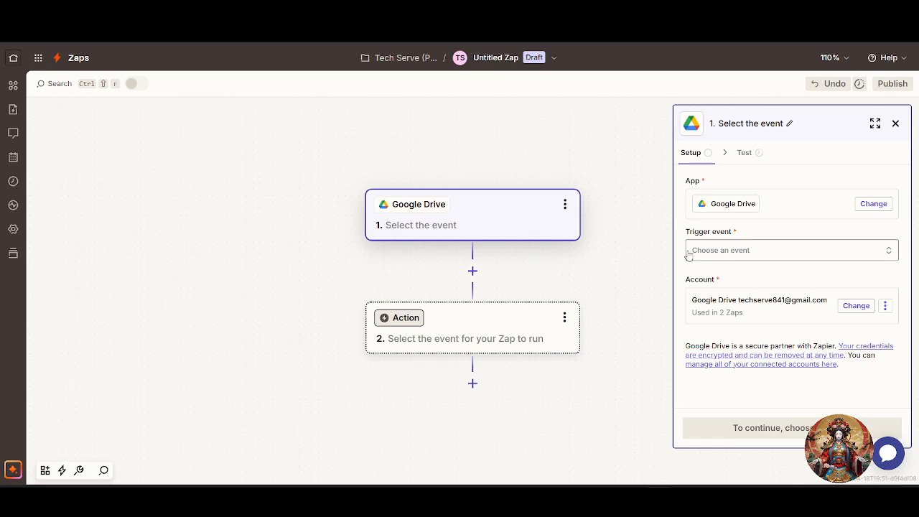
pyautogui.click(814, 256)
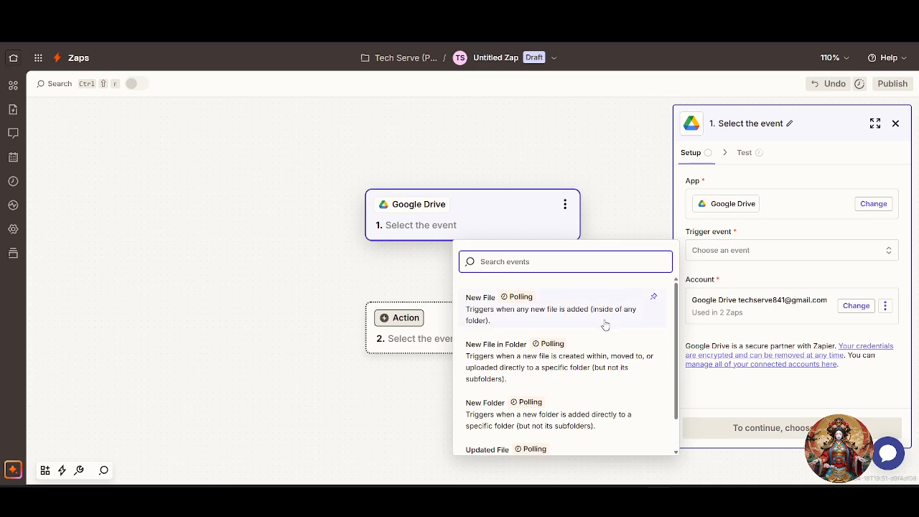
pyautogui.scroll(-1, 599, 388)
pyautogui.scroll(1, 595, 382)
pyautogui.click(502, 354)
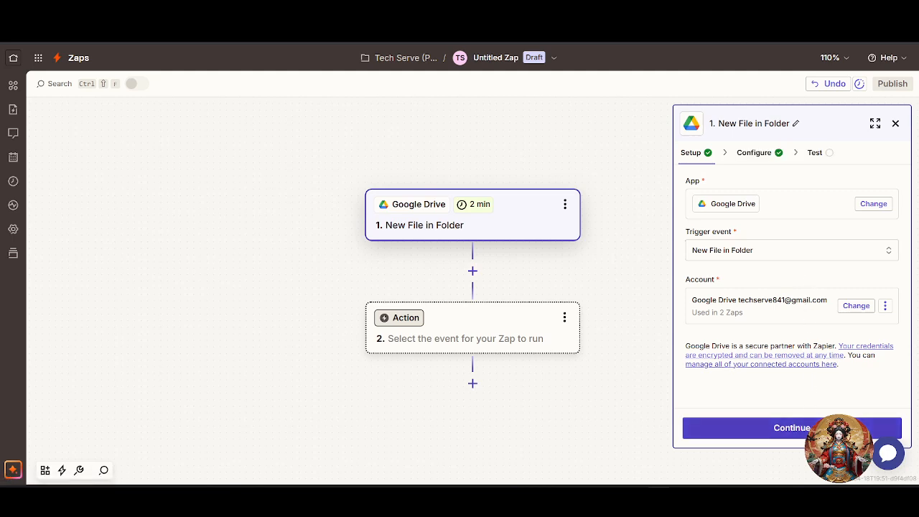
# - Configure the trigger to watch the Video uploaded folder, keeping the option to return only non-deleted files
pyautogui.click(783, 428)
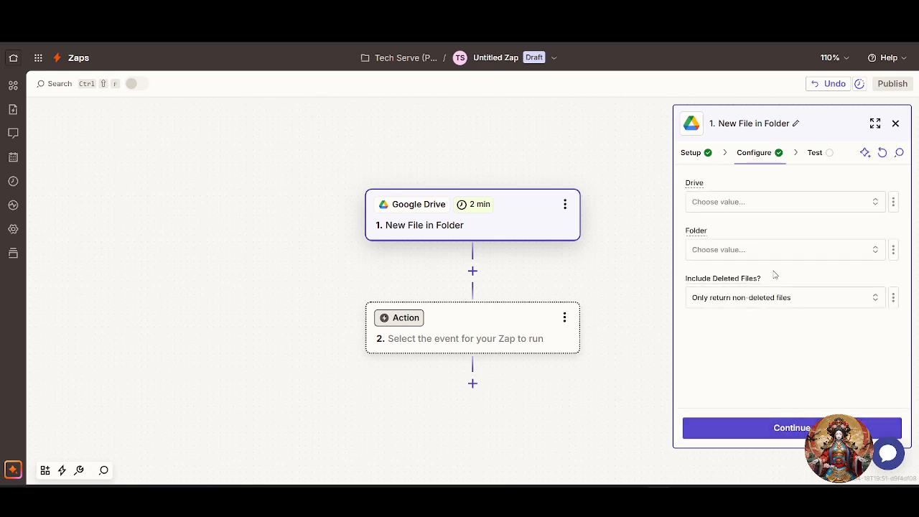
pyautogui.click(766, 208)
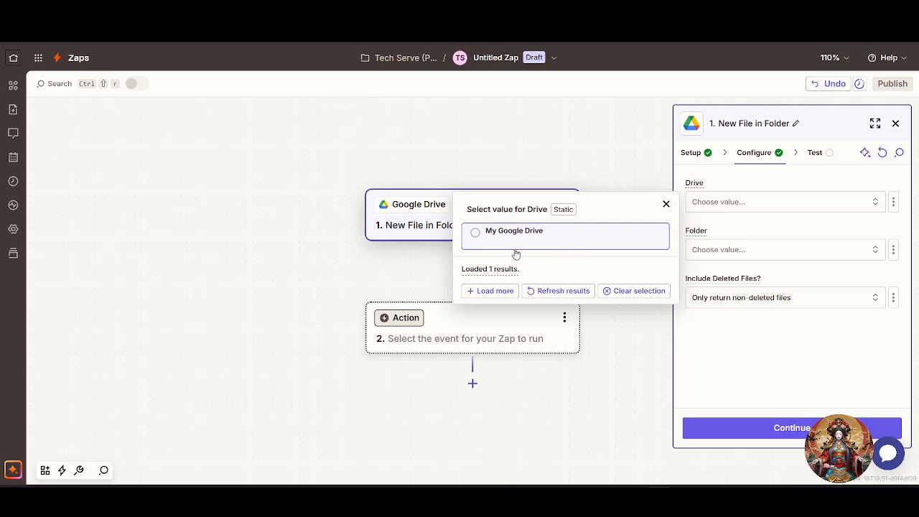
pyautogui.click(475, 240)
pyautogui.click(736, 254)
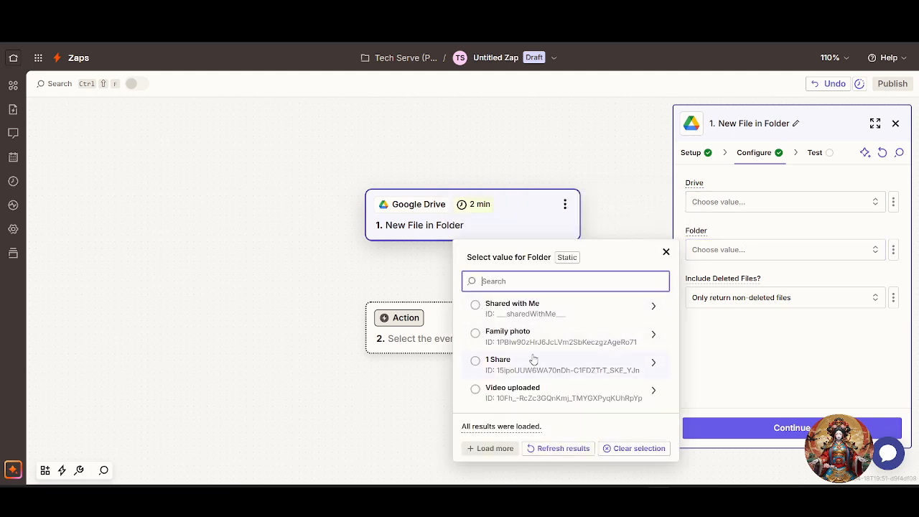
pyautogui.click(535, 388)
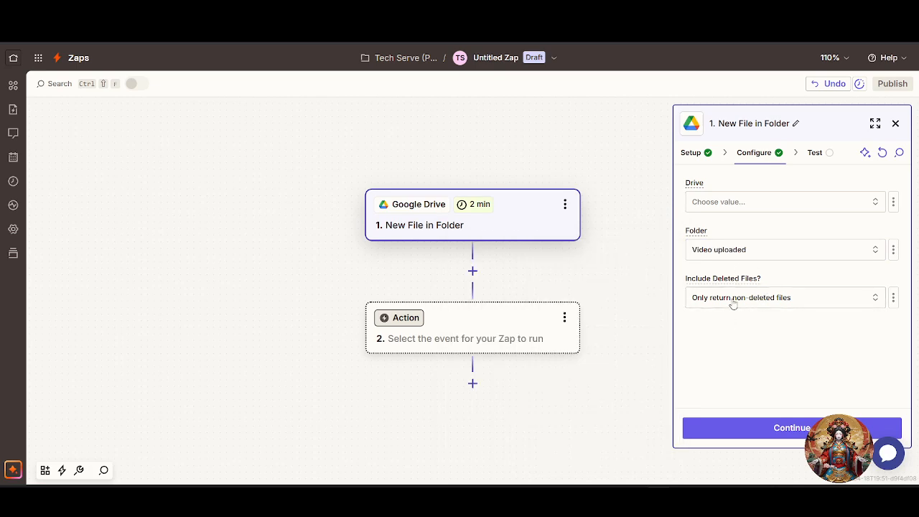
pyautogui.click(765, 301)
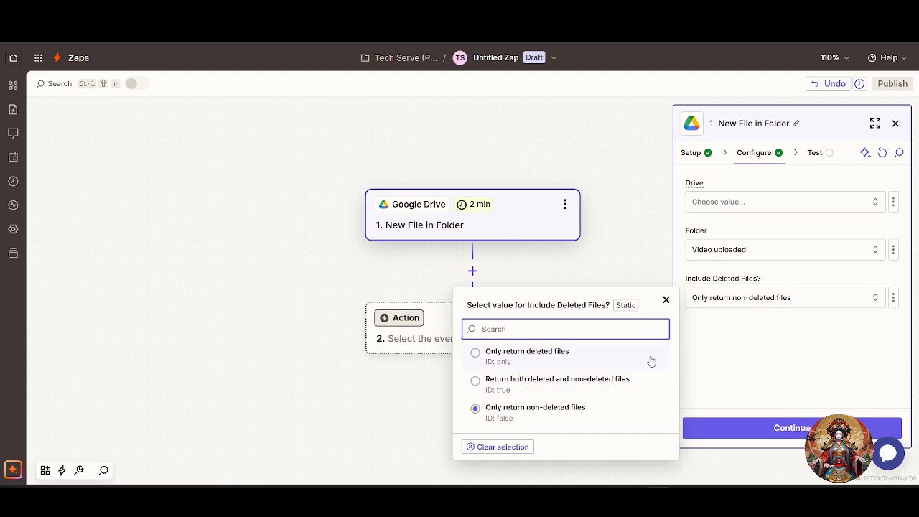
pyautogui.click(794, 342)
# - Test the Google Drive trigger by pulling a recent file record, and close the trigger's setup
pyautogui.click(808, 428)
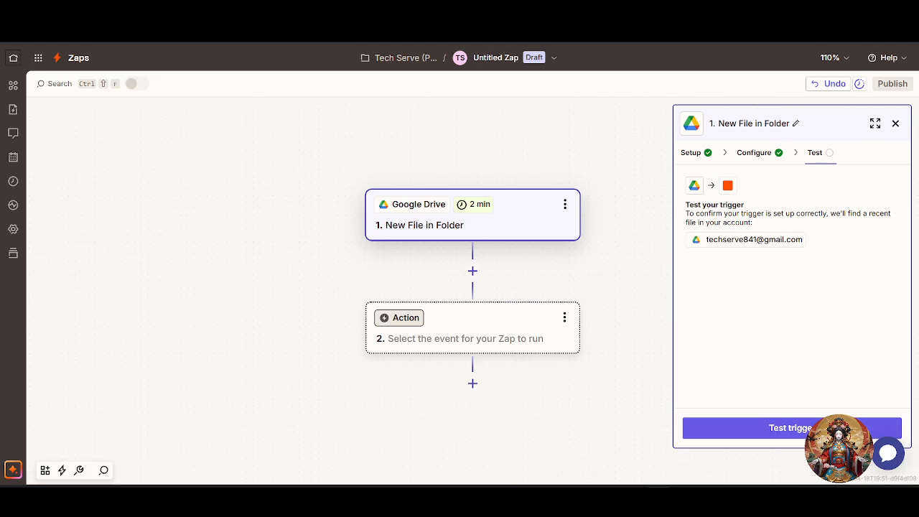
pyautogui.click(789, 429)
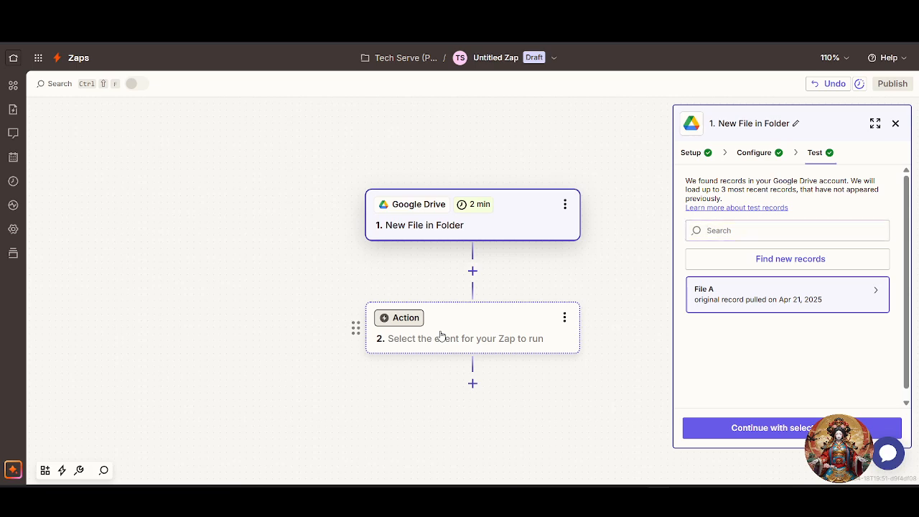
pyautogui.click(441, 336)
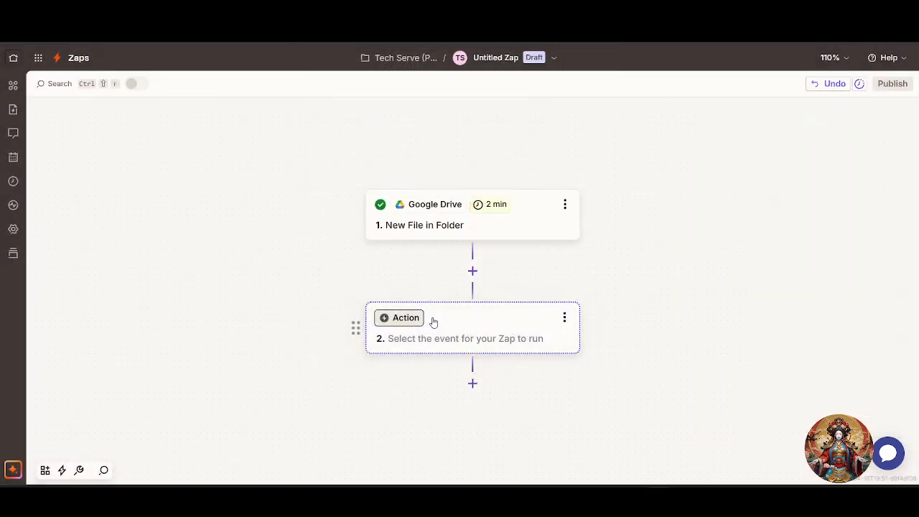
# - Set the Zap's action to Slack with the Send Channel Message event
pyautogui.click(430, 323)
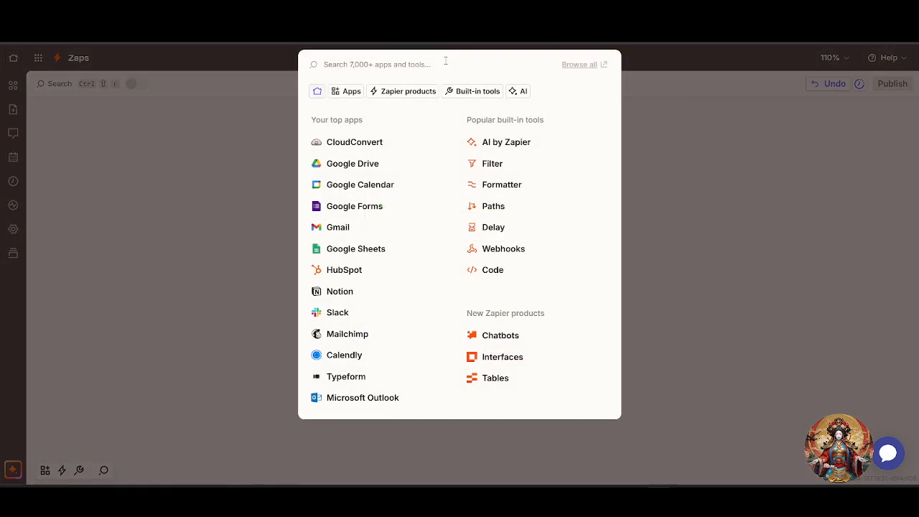
pyautogui.write('Slack')
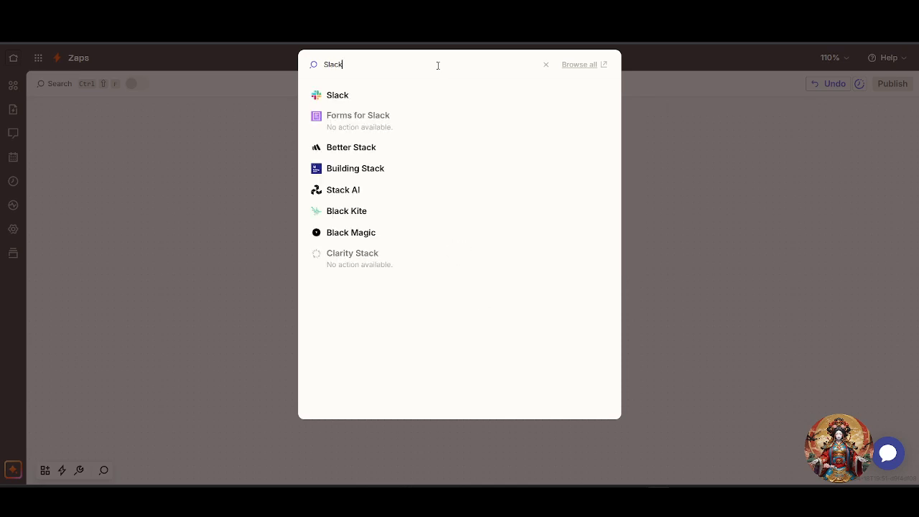
pyautogui.click(338, 95)
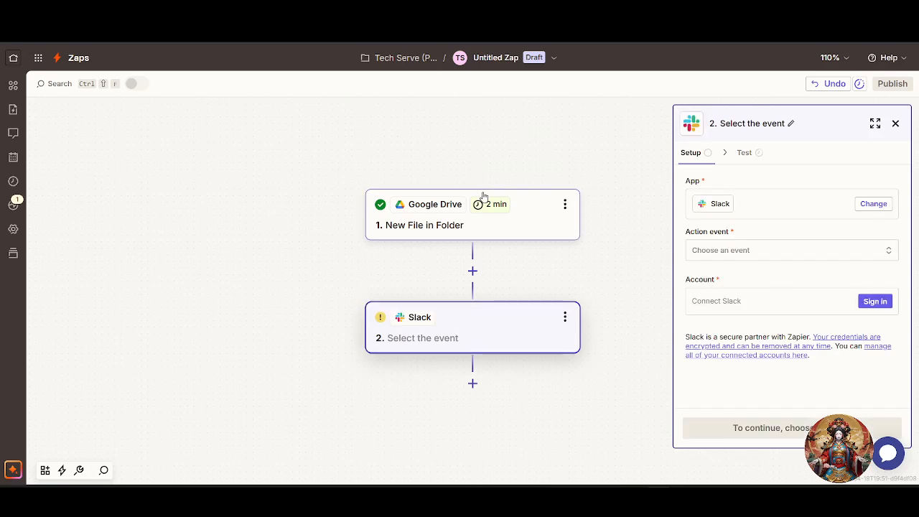
pyautogui.click(771, 251)
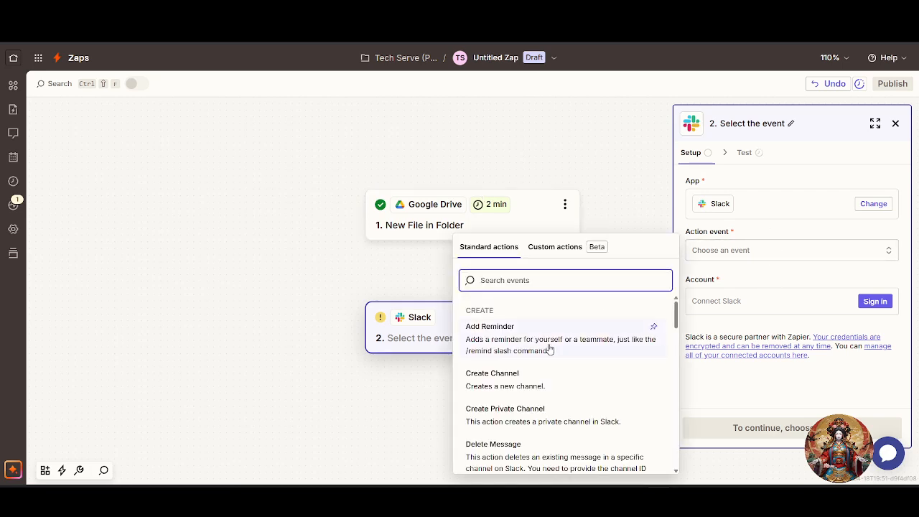
pyautogui.scroll(-5, 552, 349)
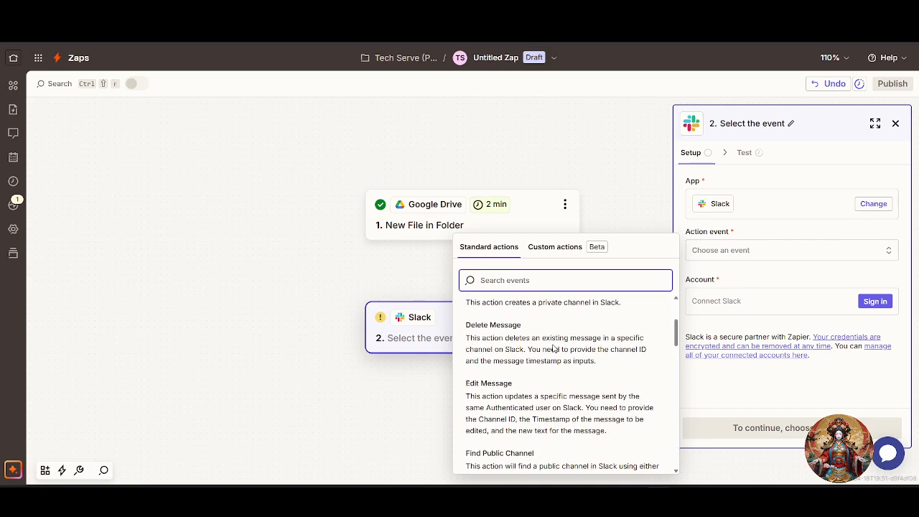
pyautogui.scroll(-5, 553, 349)
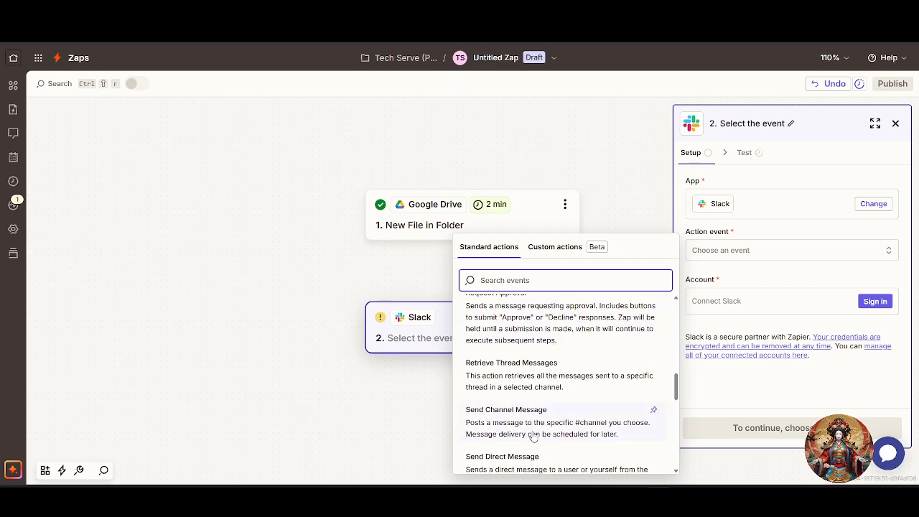
pyautogui.scroll(-1, 535, 433)
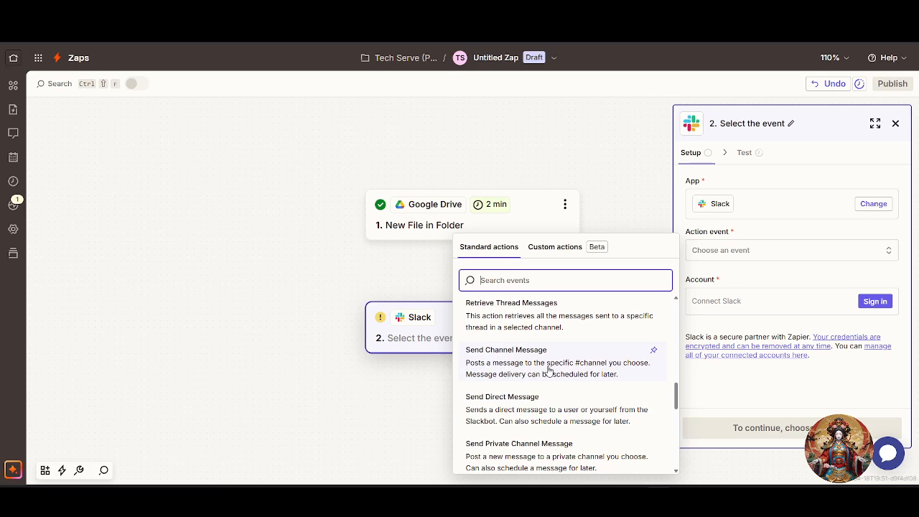
pyautogui.click(549, 370)
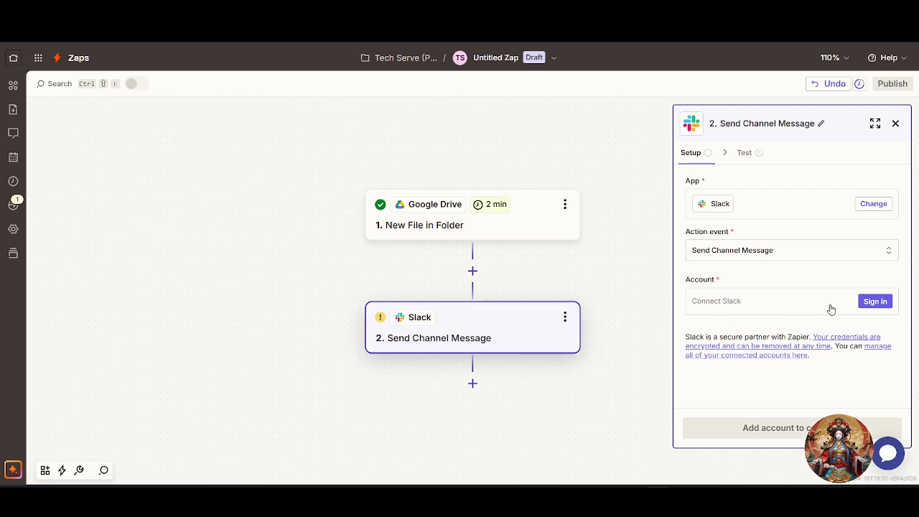
# - Connect a Slack account to the action by allowing Zapier to access the it trail workspace
pyautogui.click(875, 301)
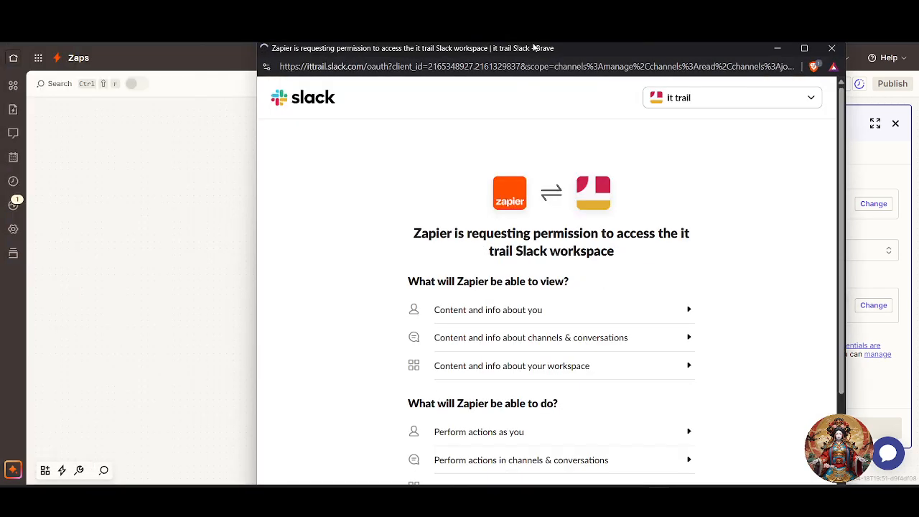
pyautogui.moveTo(533, 47)
pyautogui.mouseDown()
pyautogui.moveTo(524, 114)
pyautogui.moveTo(533, 29)
pyautogui.mouseUp()
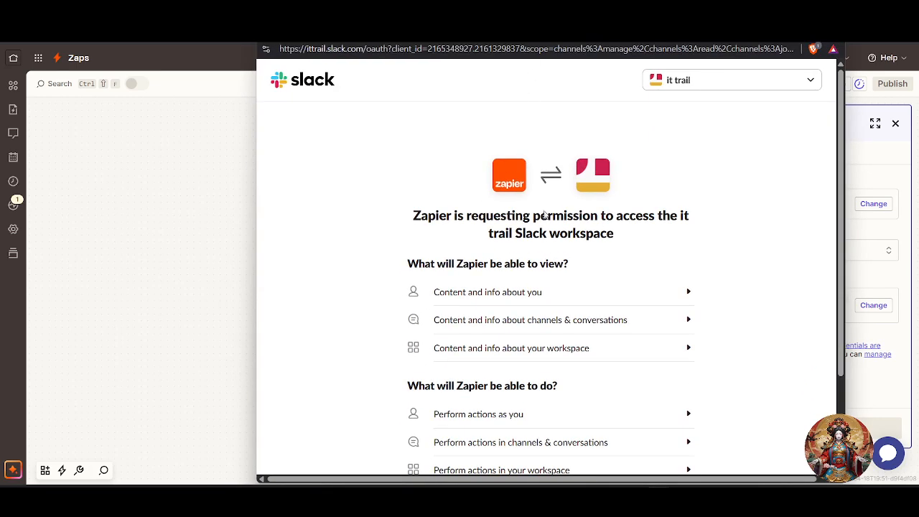
pyautogui.scroll(-2, 551, 285)
pyautogui.scroll(1, 610, 391)
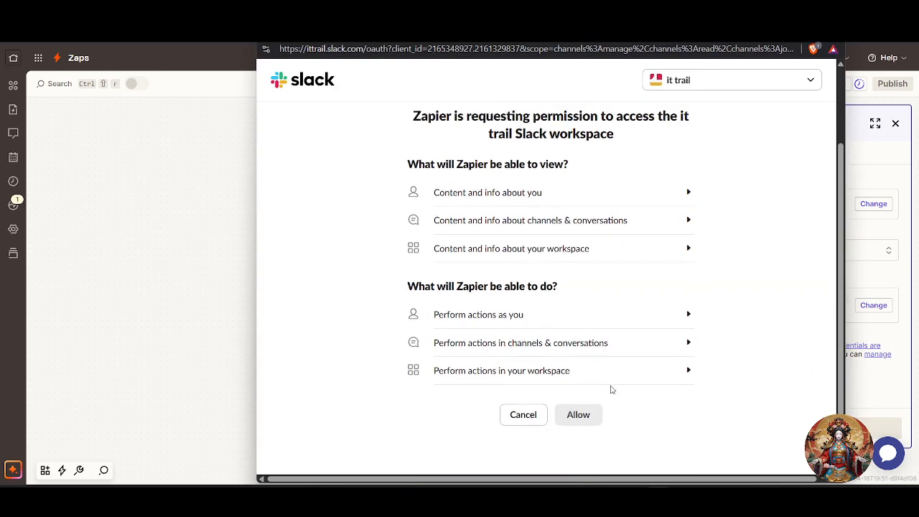
pyautogui.click(576, 457)
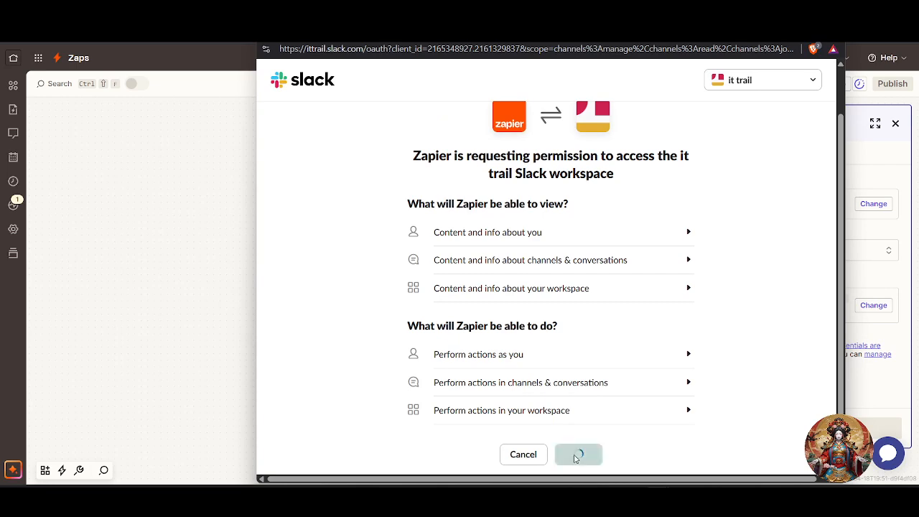
pyautogui.scroll(1, 632, 334)
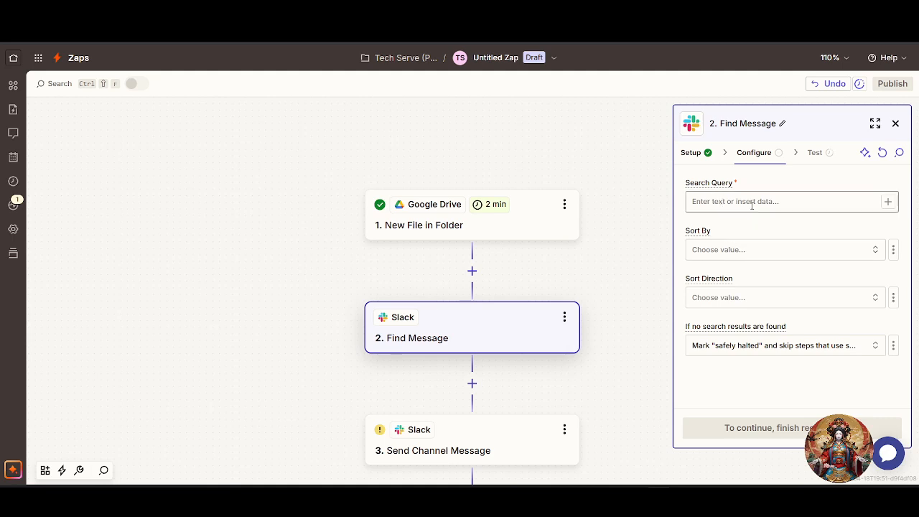
# - Look through the Find Message step's search query field, sorting choices and setup details without changing them
pyautogui.click(752, 205)
pyautogui.click(752, 251)
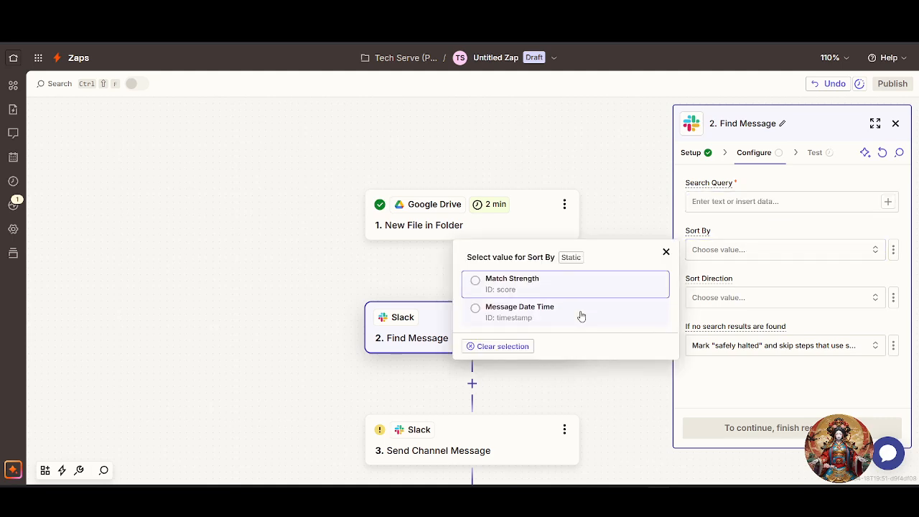
pyautogui.click(797, 281)
pyautogui.click(702, 153)
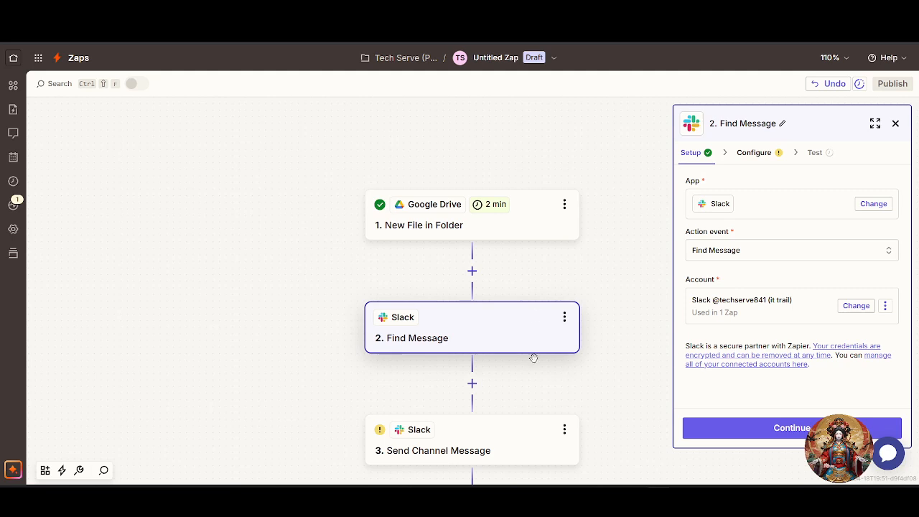
pyautogui.click(756, 154)
# - Look over the Zap's step sequence and the options available for the Send Channel Message step
pyautogui.scroll(-2, 318, 354)
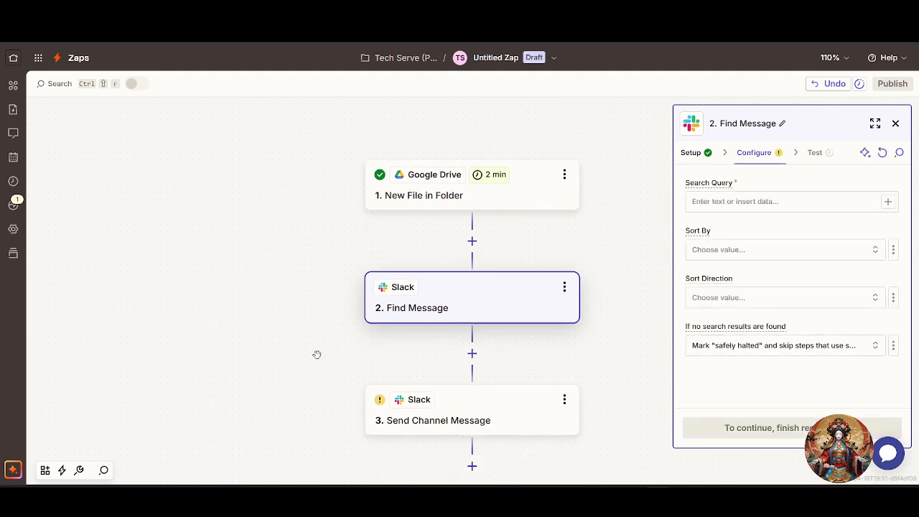
pyautogui.scroll(2, 568, 359)
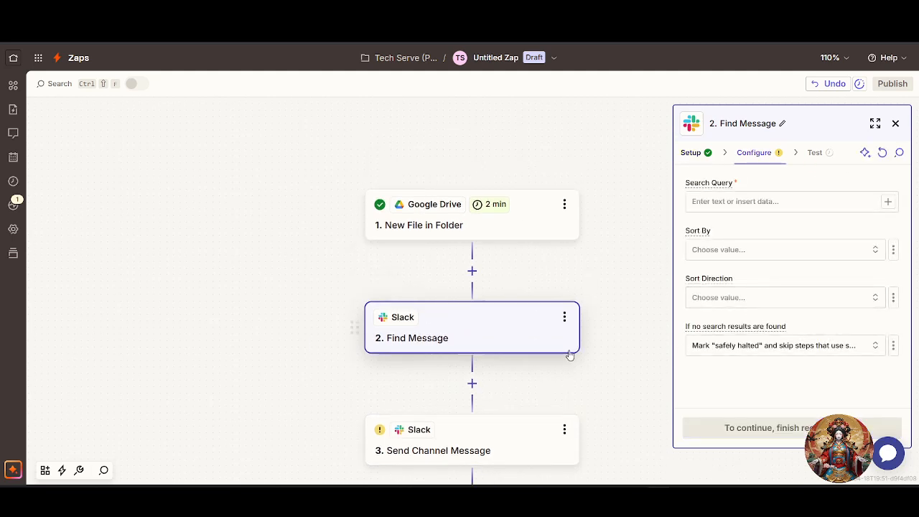
pyautogui.scroll(1, 583, 366)
pyautogui.scroll(-2, 578, 431)
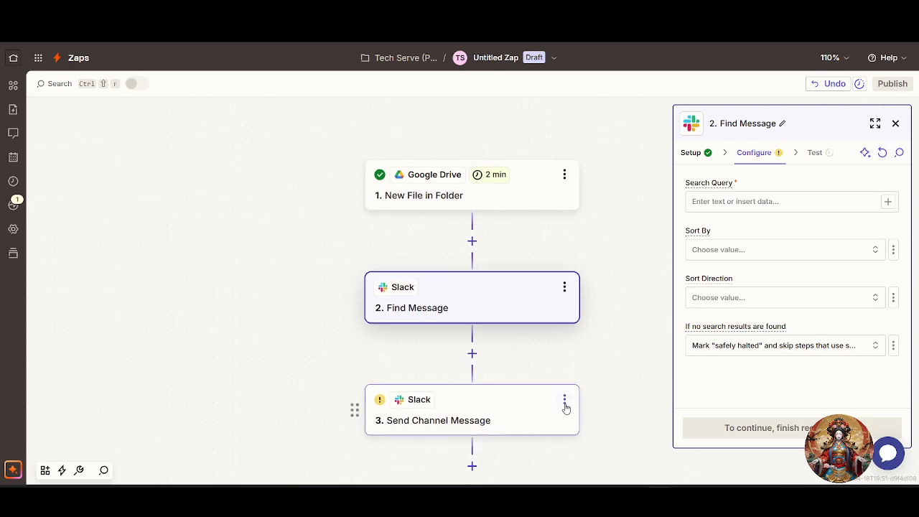
pyautogui.click(565, 400)
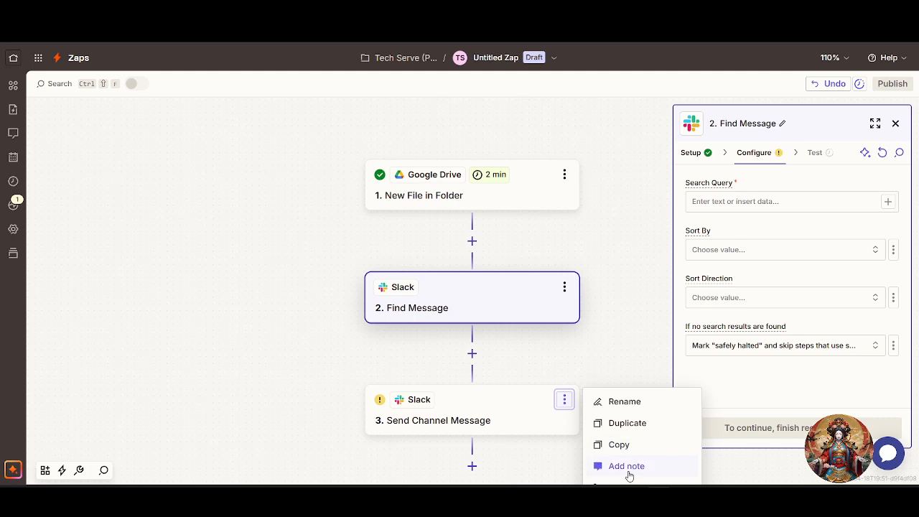
pyautogui.click(593, 369)
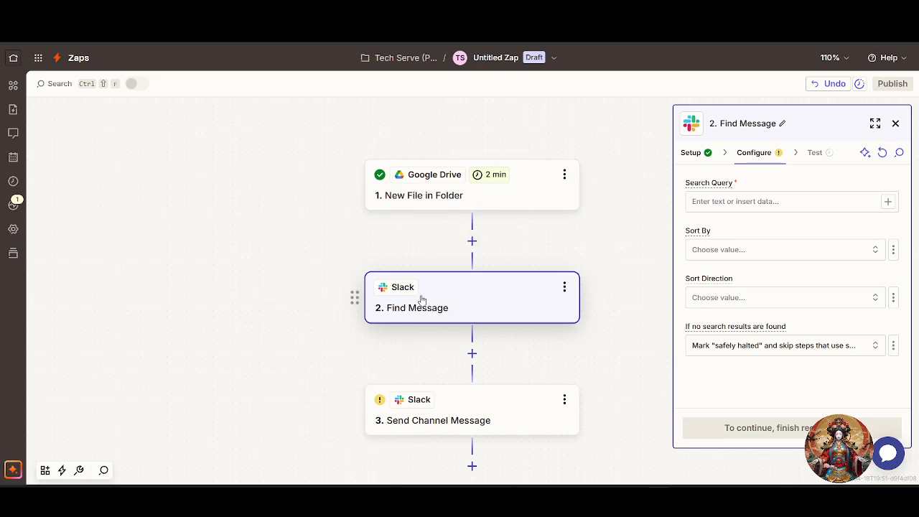
pyautogui.scroll(-1, 580, 337)
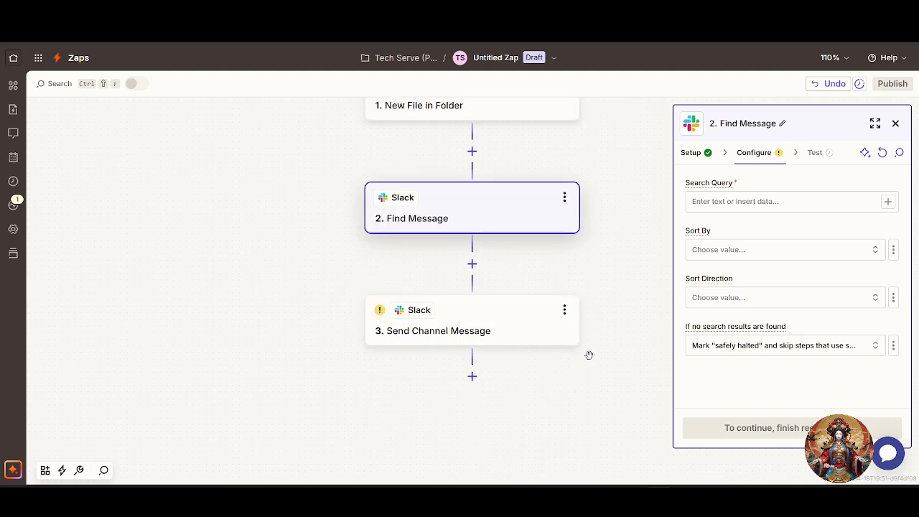
pyautogui.scroll(2, 585, 350)
pyautogui.scroll(-1, 570, 362)
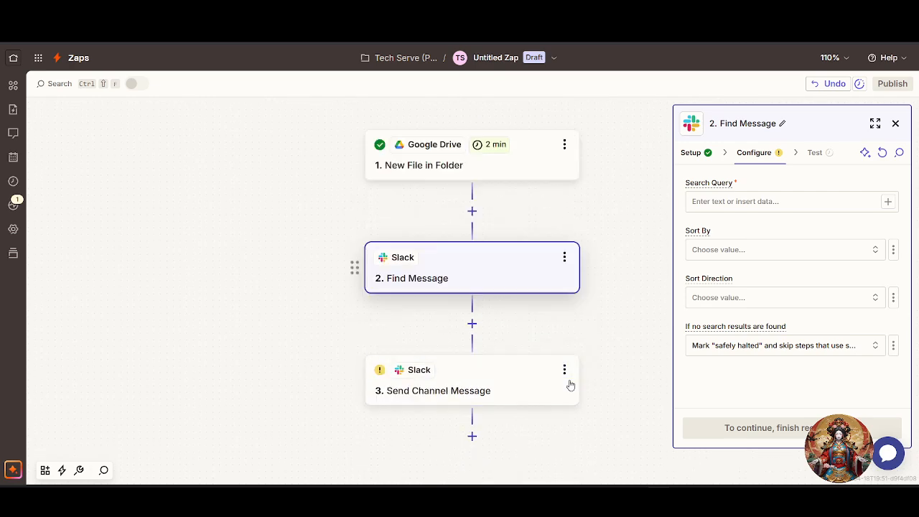
pyautogui.scroll(2, 578, 337)
pyautogui.scroll(-1, 579, 335)
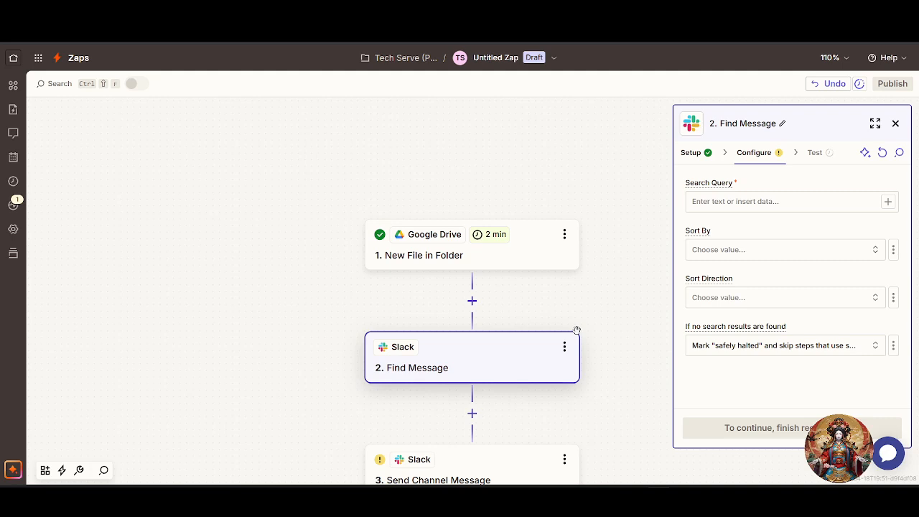
pyautogui.scroll(-1, 565, 322)
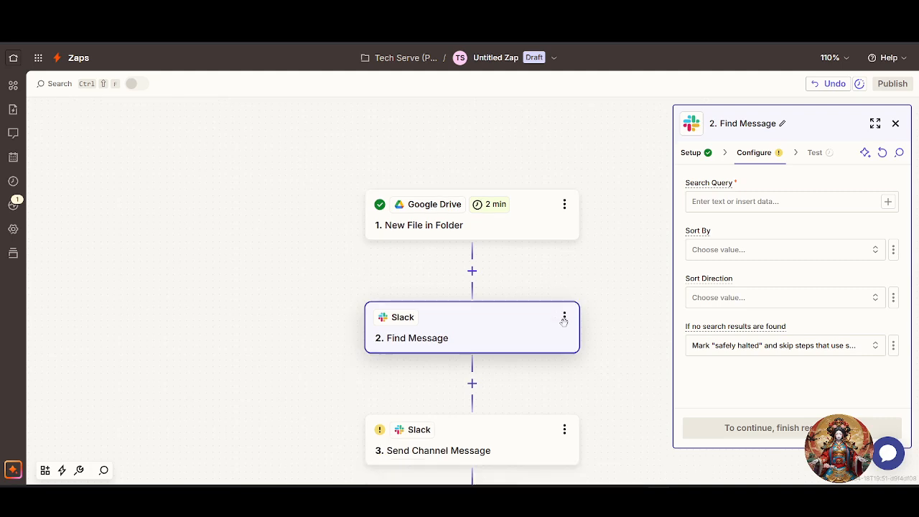
# - Have Copilot fill the Find Message search query with the Google Drive file's Title and Owner Names, test the step, and continue to Send Channel Message
pyautogui.click(866, 154)
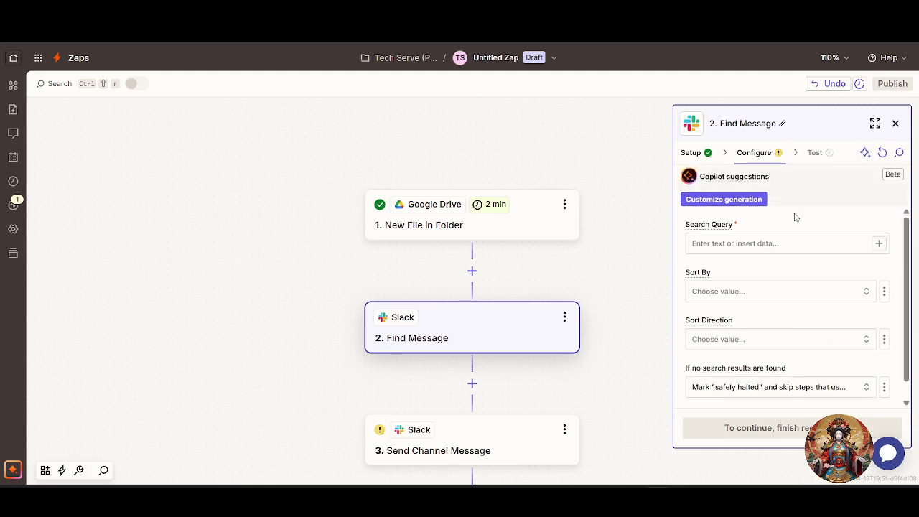
pyautogui.click(747, 200)
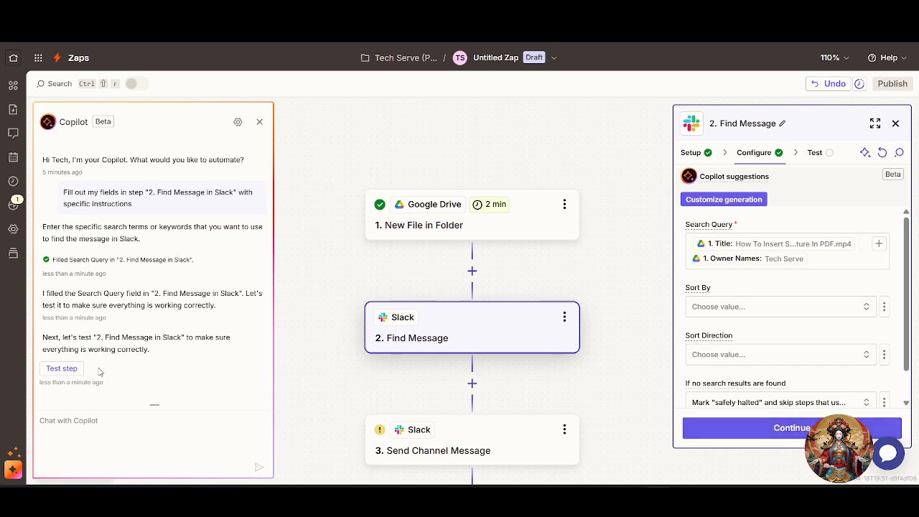
pyautogui.click(66, 368)
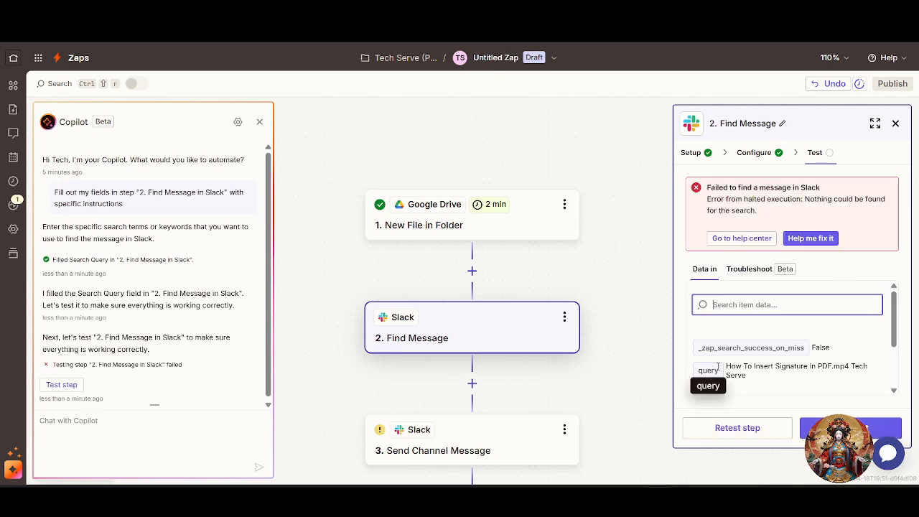
pyautogui.scroll(-2, 783, 359)
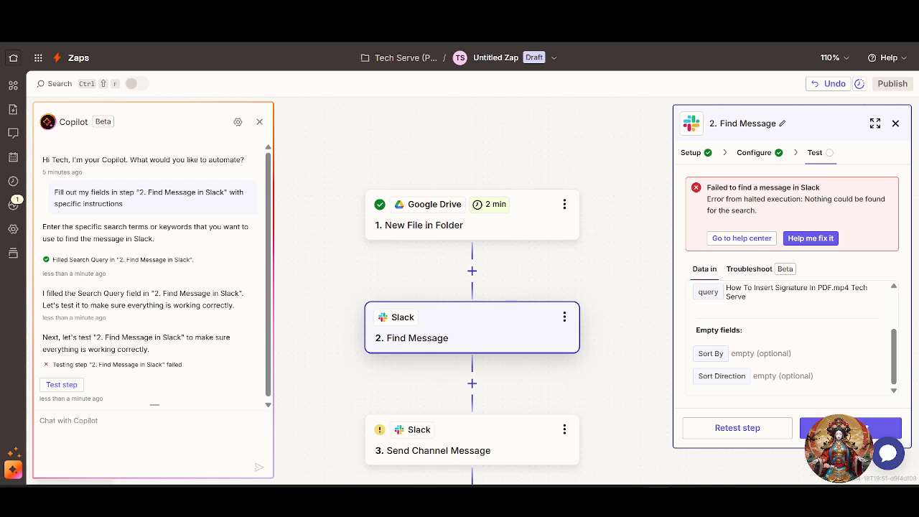
pyautogui.click(836, 428)
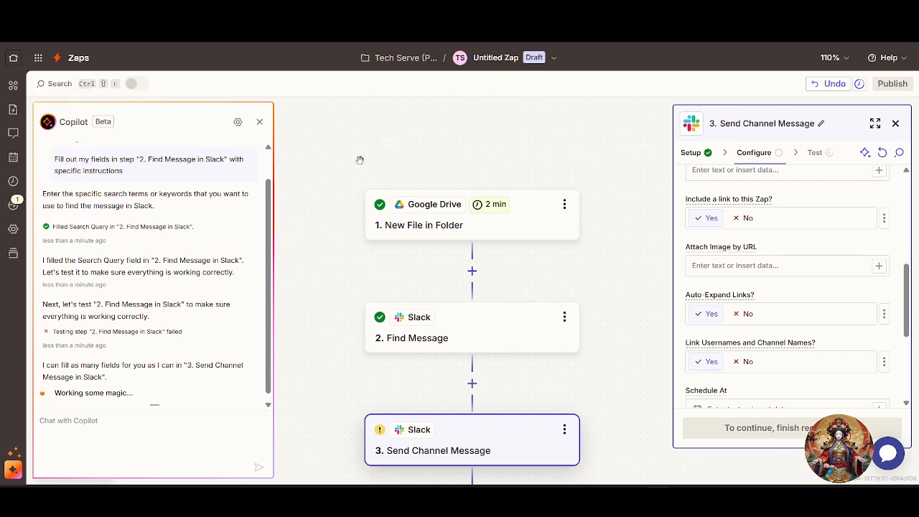
# - Switch to the ChatGPT conversation on the Google Drive automation and read its Zapier workflow overview of trigger, action and logic
pyautogui.click(623, 14)
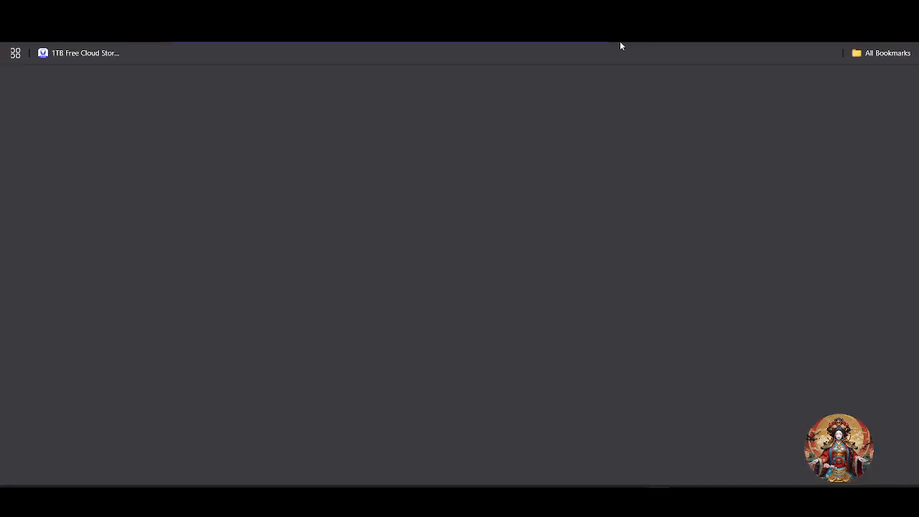
pyautogui.click(567, 33)
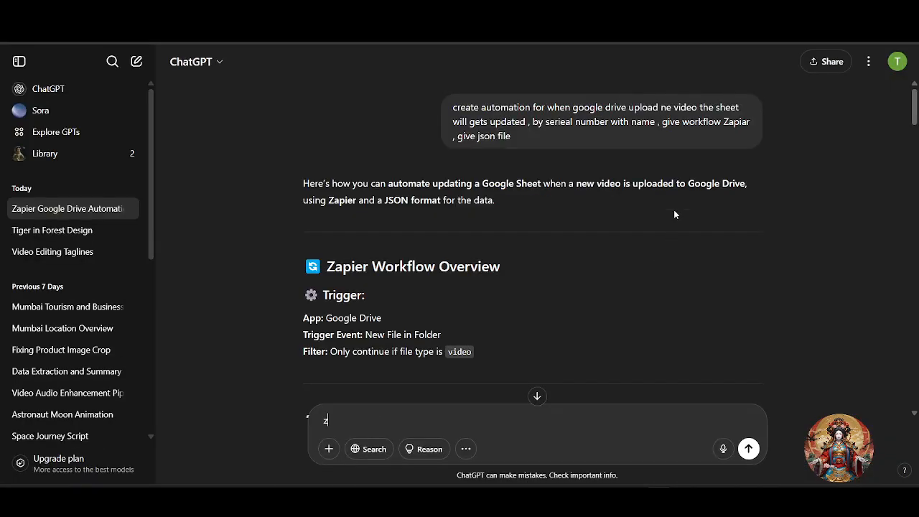
pyautogui.write('z')
pyautogui.scroll(-2, 433, 243)
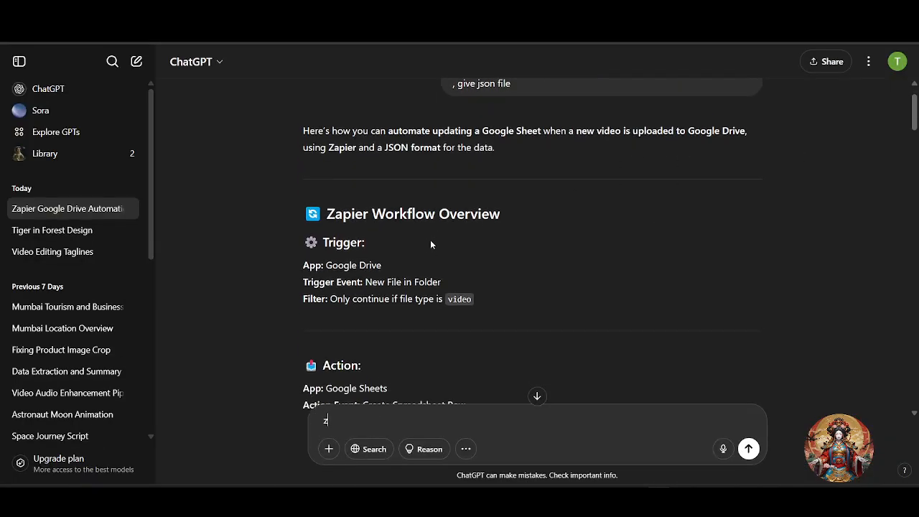
pyautogui.scroll(1, 434, 249)
pyautogui.scroll(-3, 435, 248)
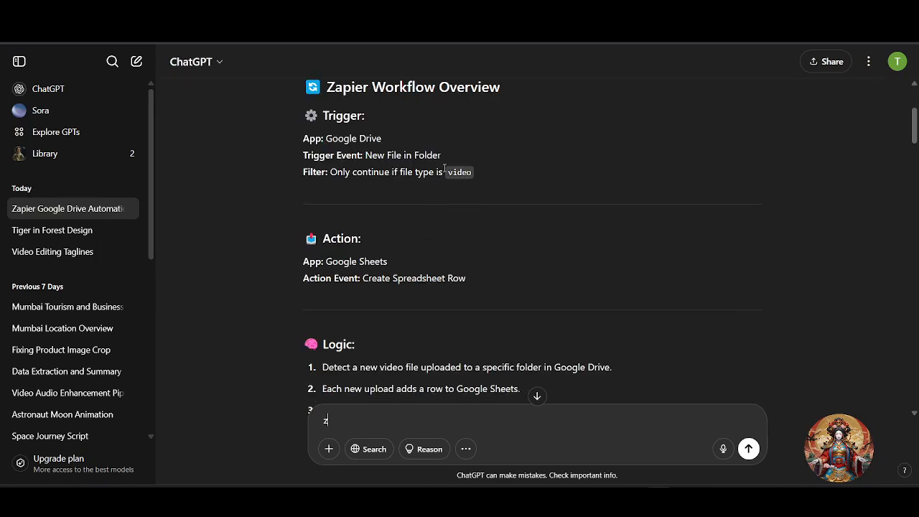
pyautogui.scroll(-2, 369, 187)
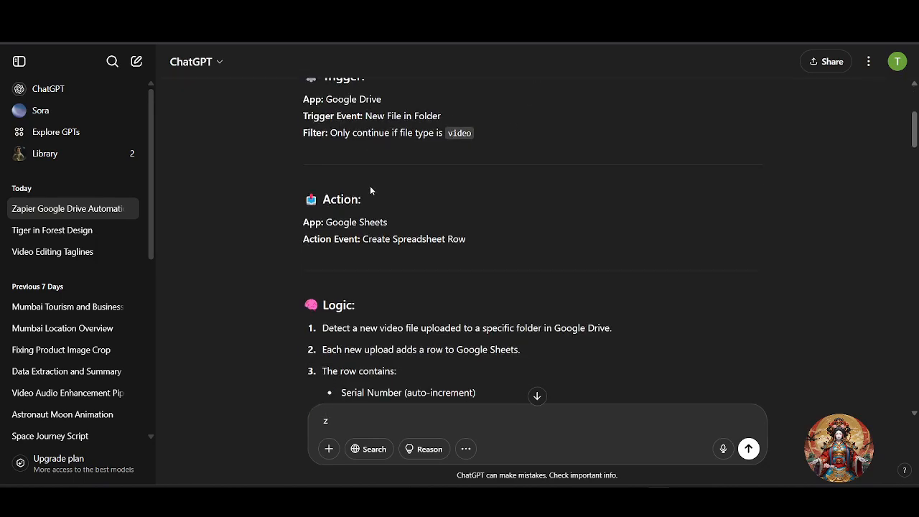
pyautogui.scroll(6, 370, 193)
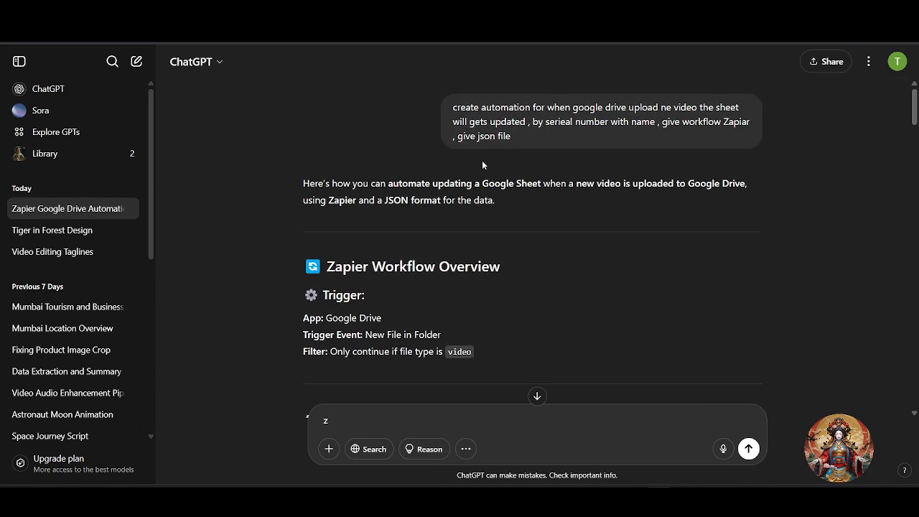
# - Read through the ChatGPT answer's trigger, action, logic and Steps in Zapier sections, and on through the follow-up JSON code reply
pyautogui.scroll(-3, 495, 150)
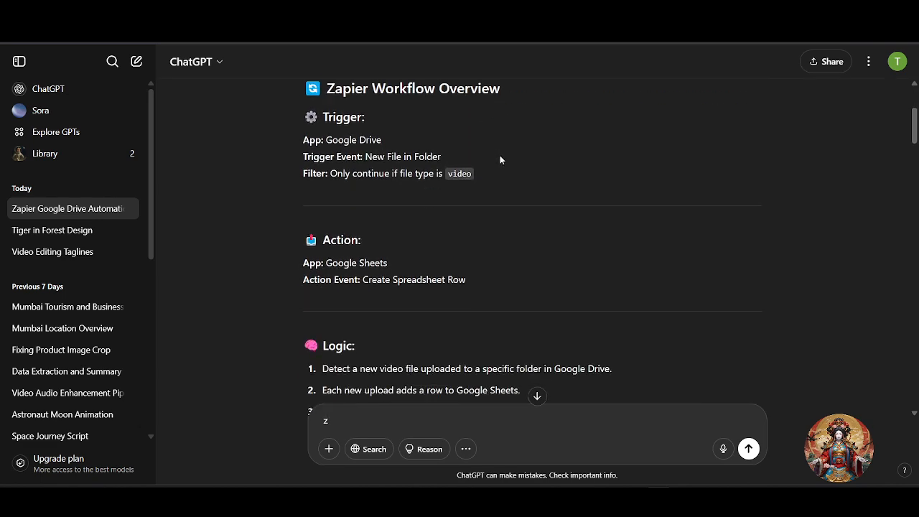
pyautogui.scroll(2, 505, 166)
pyautogui.scroll(-2, 506, 167)
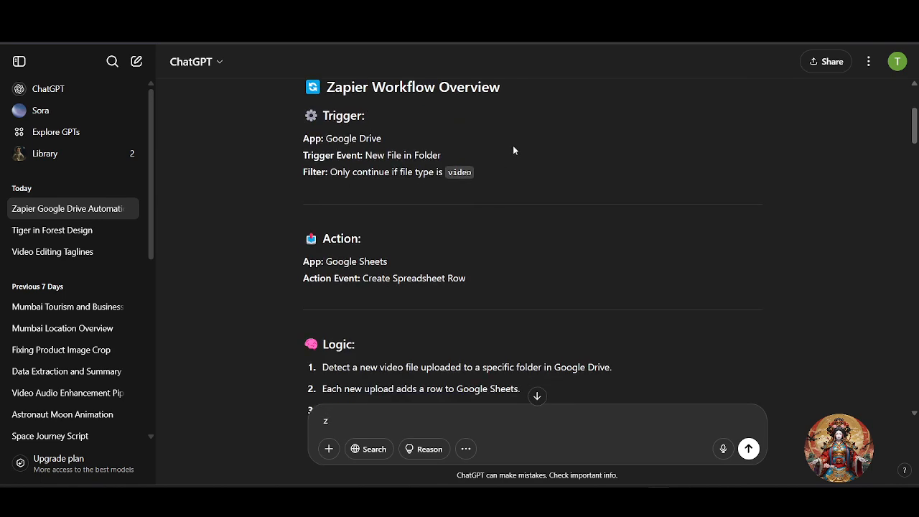
pyautogui.scroll(-3, 513, 150)
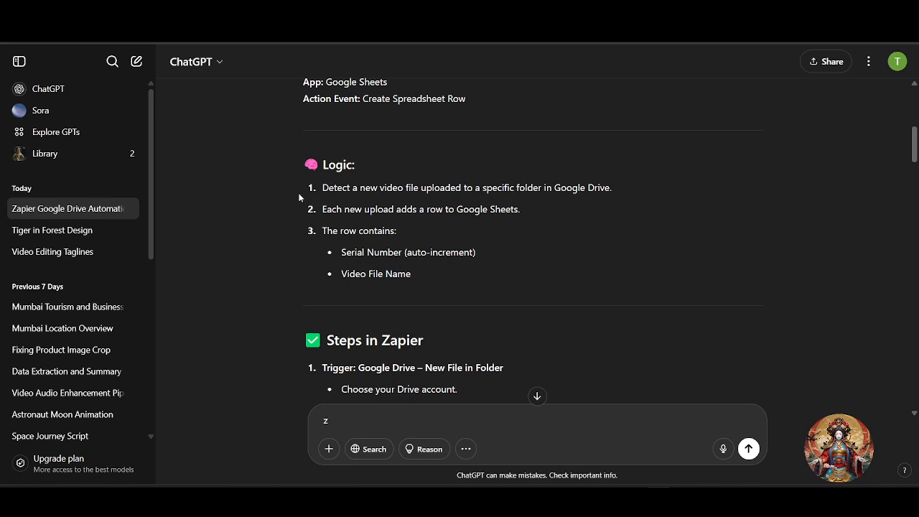
pyautogui.moveTo(300, 198); pyautogui.dragTo(455, 209)
pyautogui.scroll(-2, 434, 228)
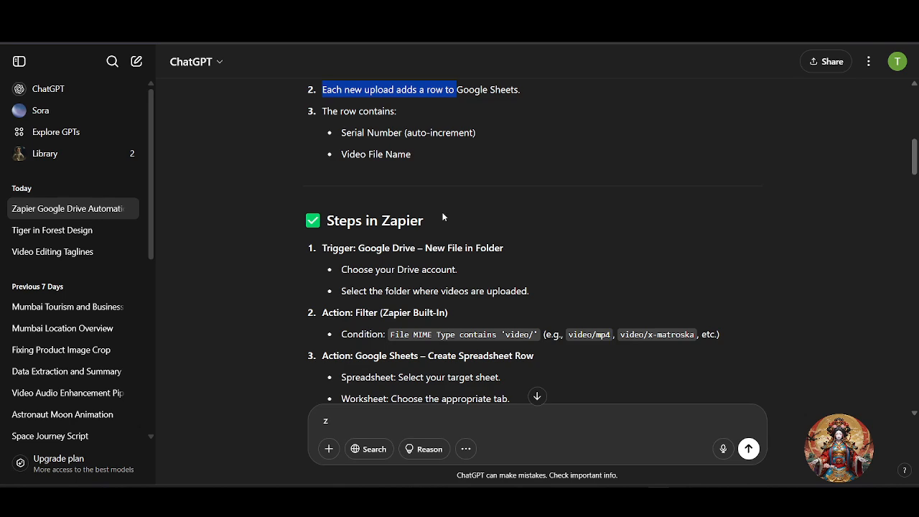
pyautogui.scroll(-12, 444, 220)
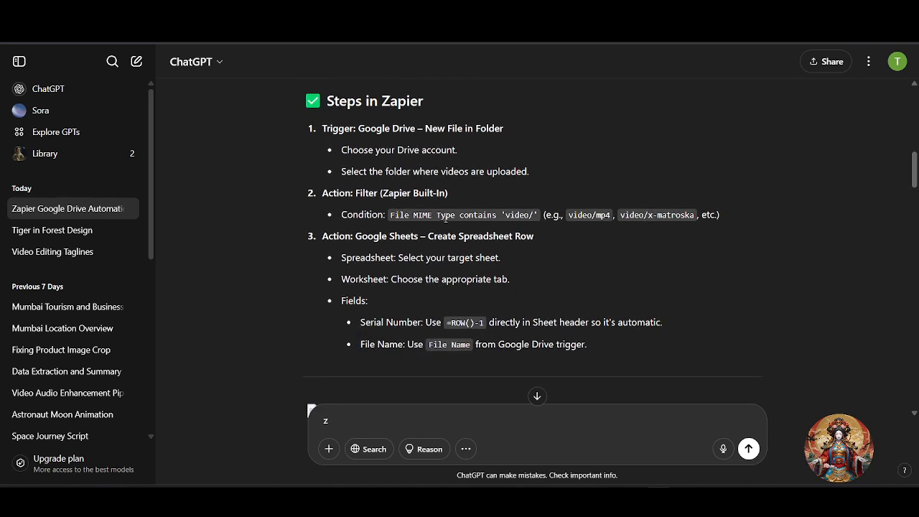
pyautogui.scroll(-10, 447, 224)
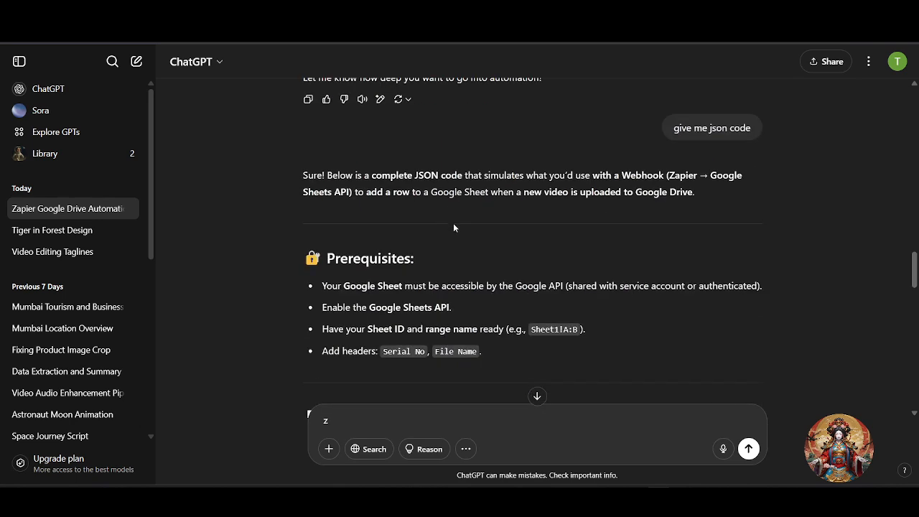
pyautogui.scroll(-8, 458, 225)
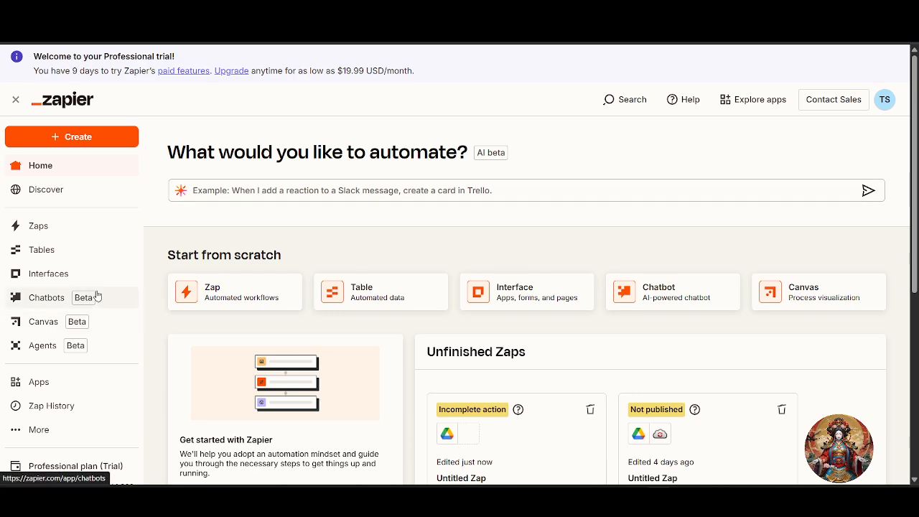
# - On the Zapier home page, ask the AI to build a Zap for "when i add message into slack with emoji , create trello board"
pyautogui.click(57, 431)
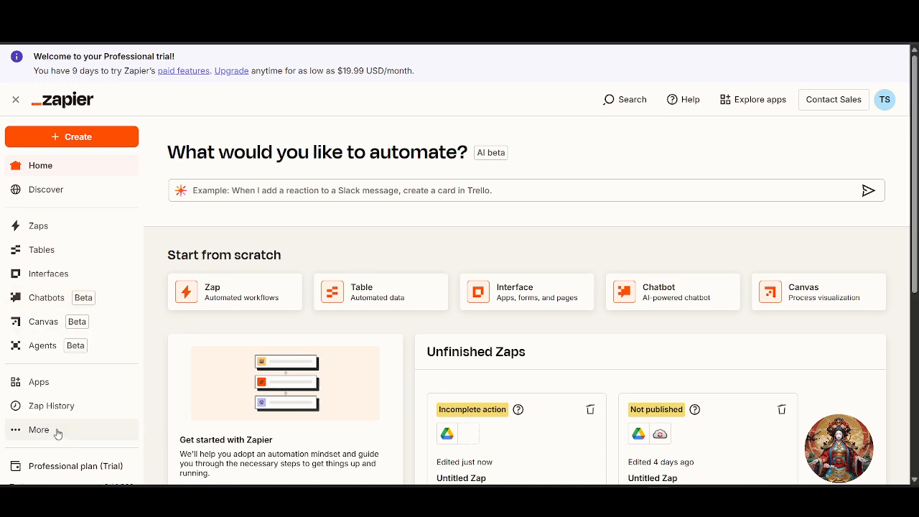
pyautogui.click(567, 195)
pyautogui.write('z')
pyautogui.press('BackSpace')
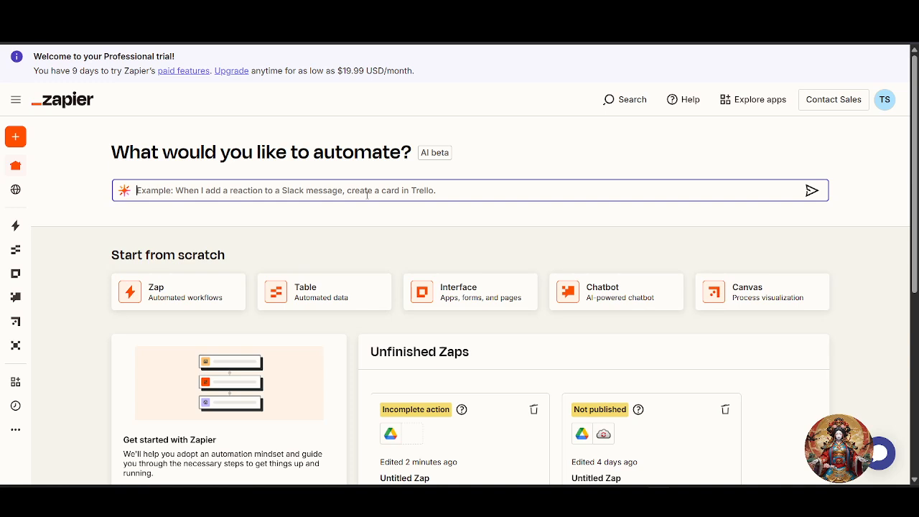
pyautogui.write('when i add m')
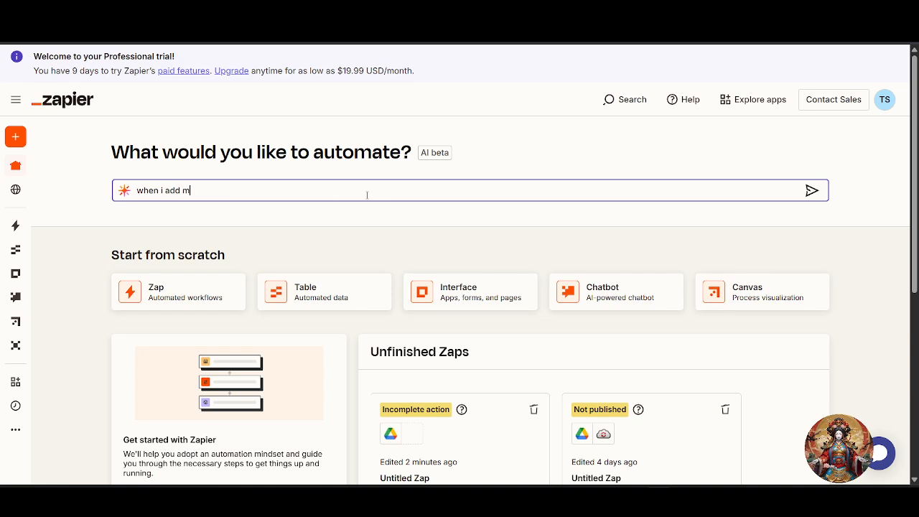
pyautogui.write('essage into slack with emo')
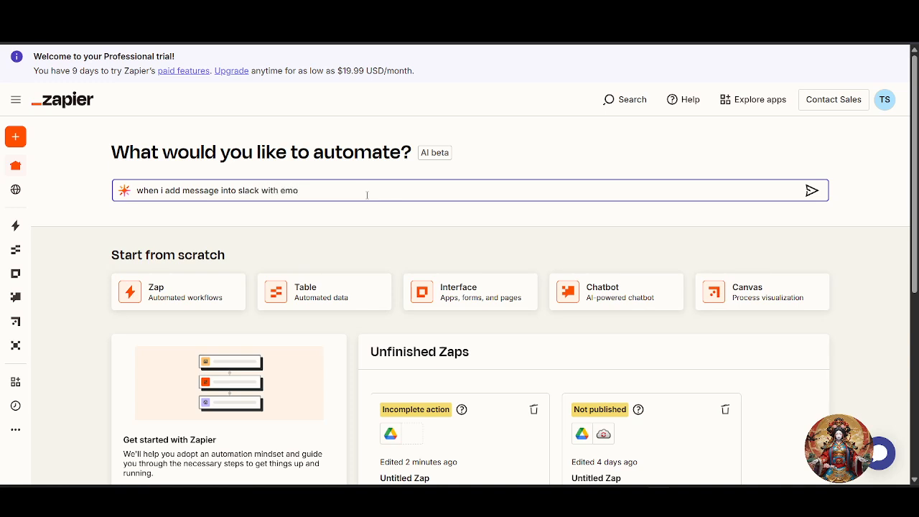
pyautogui.write('ji , then ')
pyautogui.write('create')
pyautogui.write(' trello board')
pyautogui.press('Return')
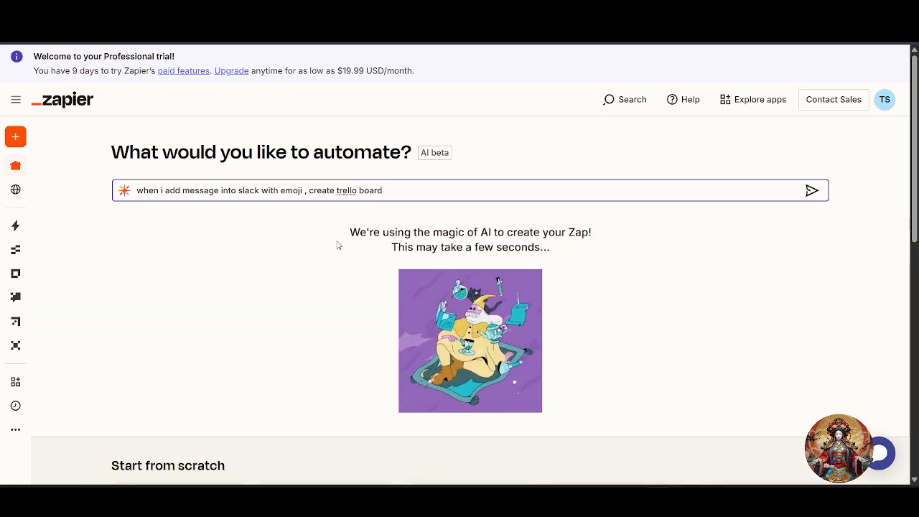
# - Open the suggested Create Trello Board from Slack Emoji Reactions Zap in the editor and test its New Reaction Added trigger
pyautogui.moveTo(346, 232); pyautogui.dragTo(560, 252)
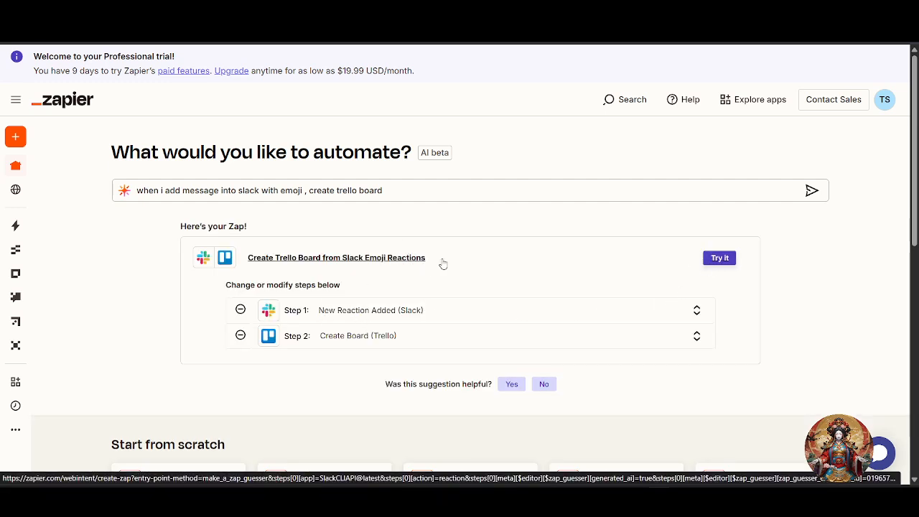
pyautogui.click(731, 259)
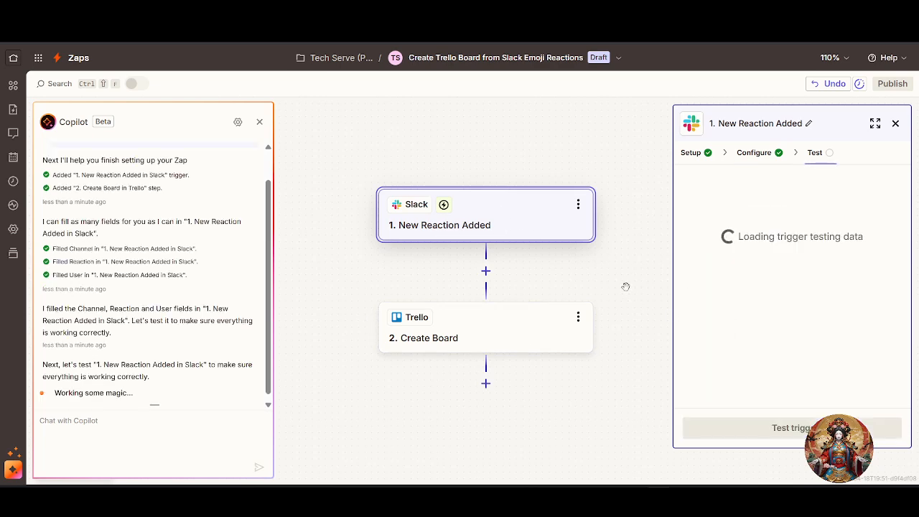
pyautogui.click(783, 428)
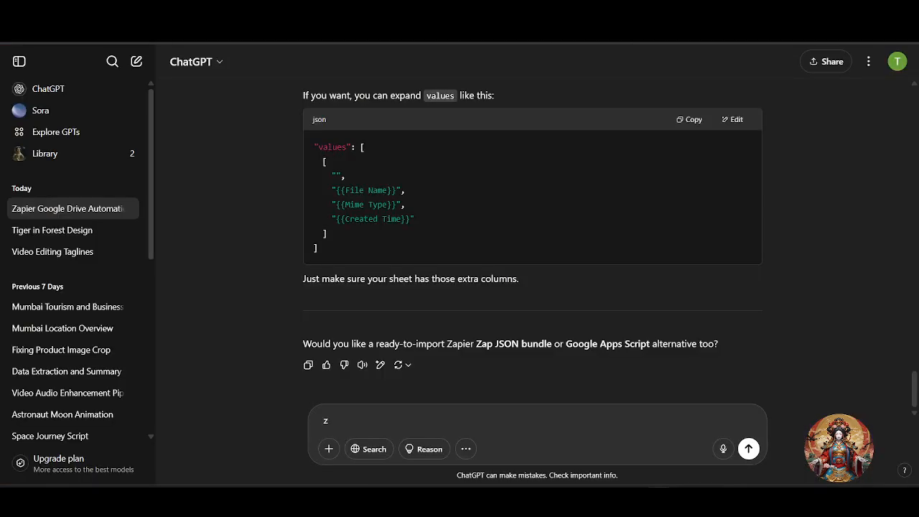
# - Search the web for "slack" in a new browser tab
pyautogui.hotkey('ctrl', 't')
pyautogui.write('slac')
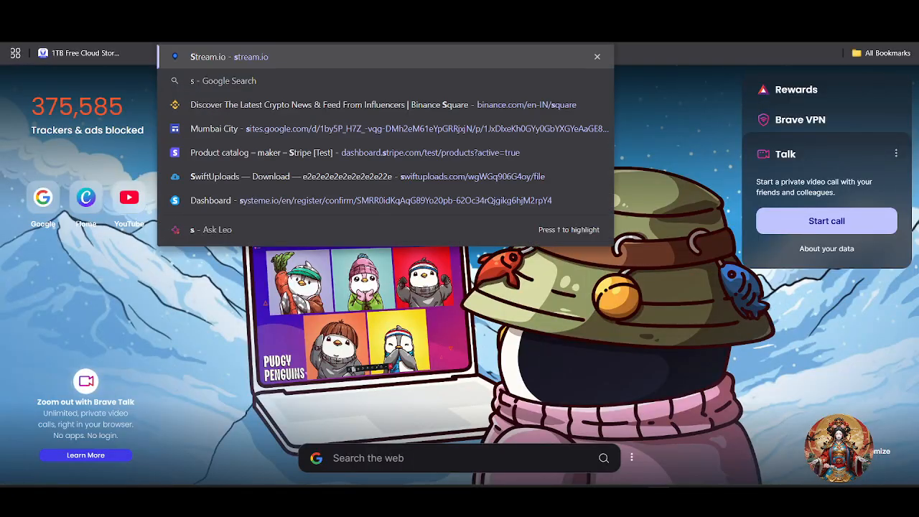
pyautogui.write('k')
pyautogui.press('Return')
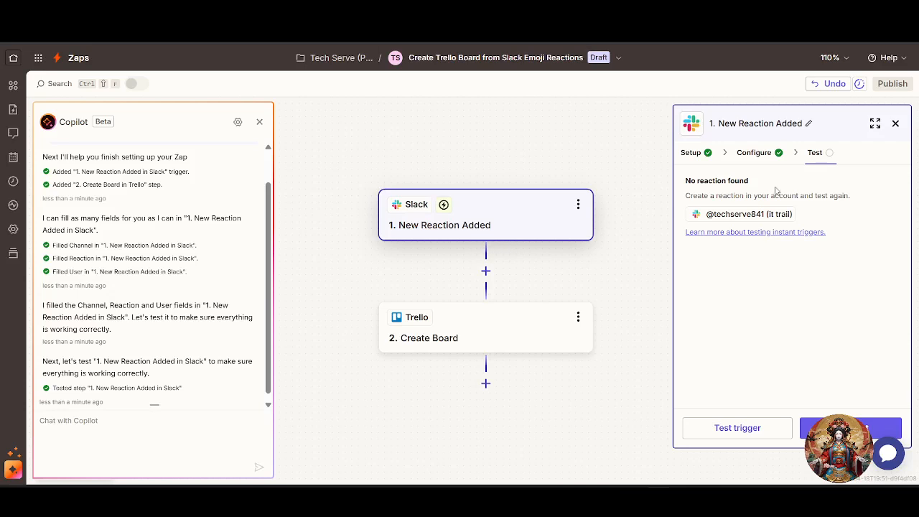
# - Return to the Zap editor and look through the trigger events offered in the Slack New Reaction Added setup
pyautogui.click(708, 153)
pyautogui.click(765, 259)
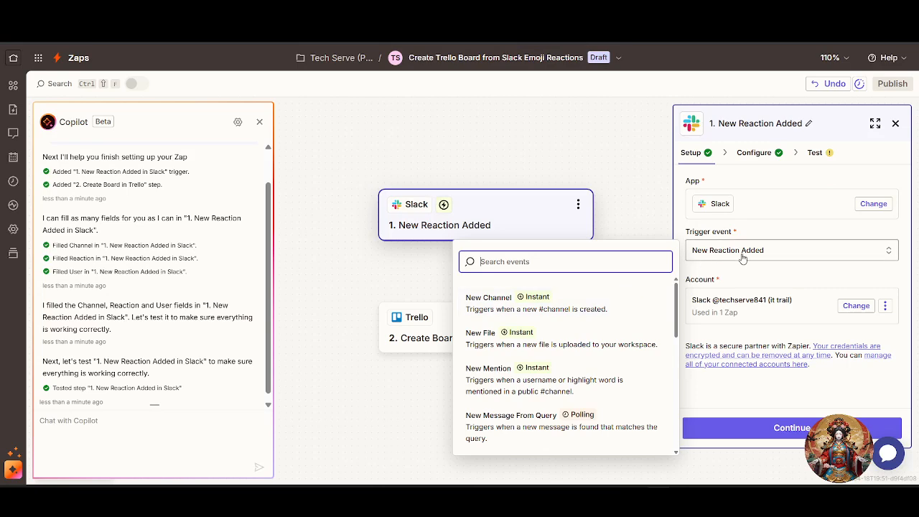
pyautogui.click(764, 286)
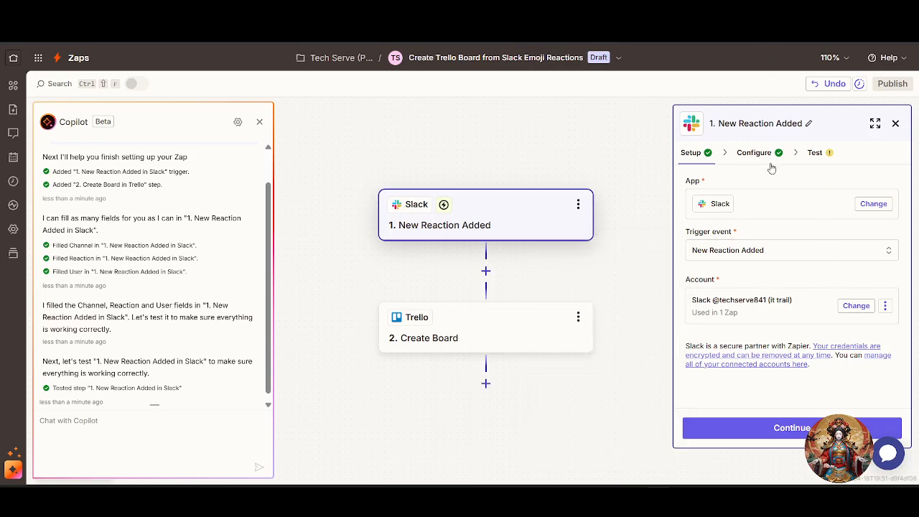
pyautogui.click(742, 259)
pyautogui.click(743, 259)
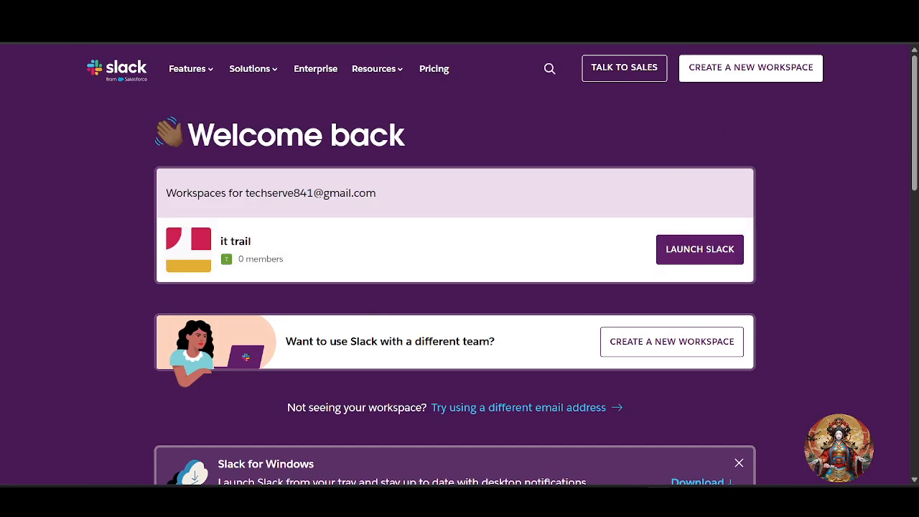
# - Go through Slack's sign-up page, sign in with the existing Google account, and view the available workspaces
pyautogui.click(6, 39)
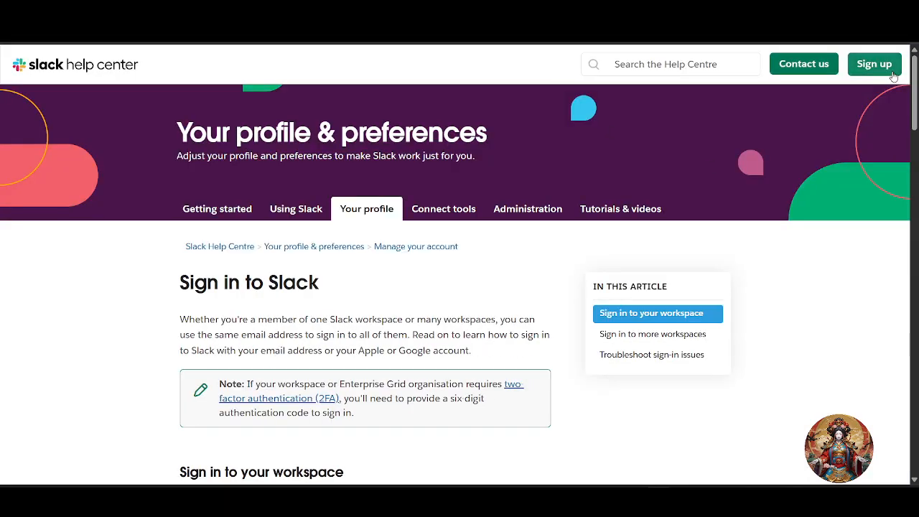
pyautogui.click(881, 64)
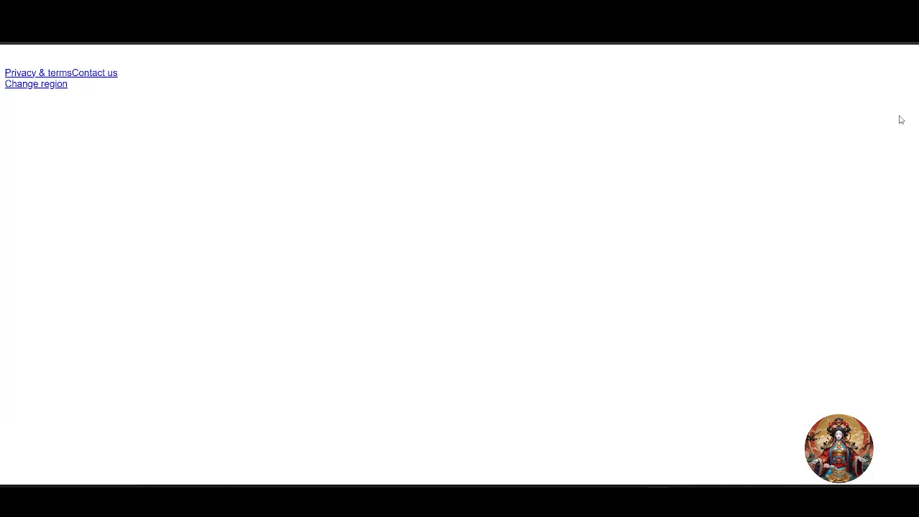
pyautogui.click(461, 347)
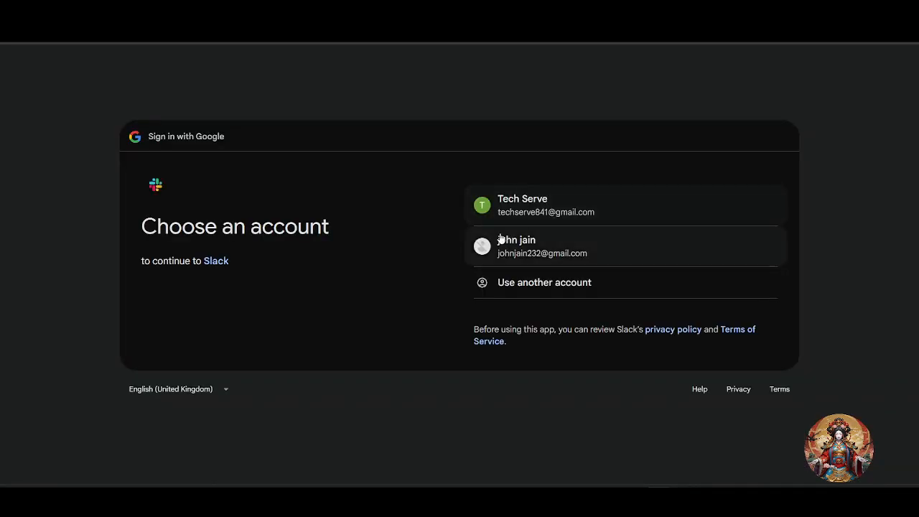
pyautogui.click(524, 215)
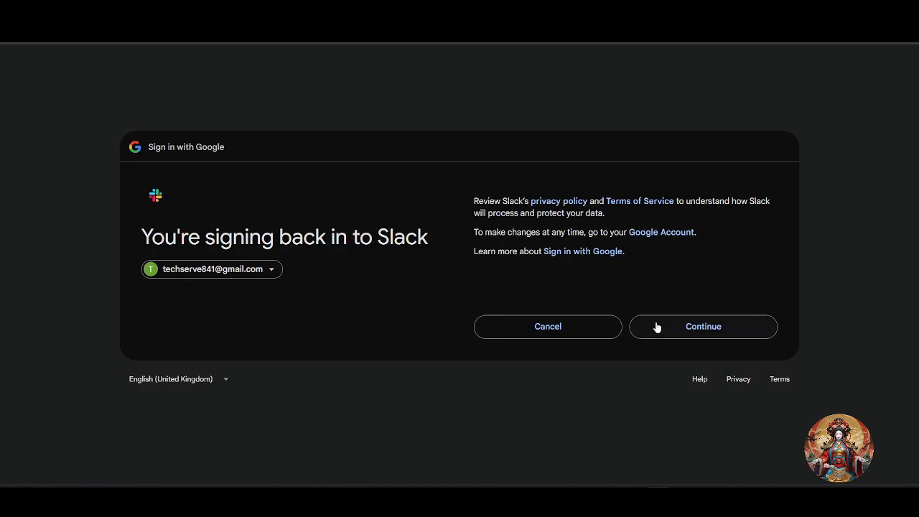
pyautogui.click(655, 326)
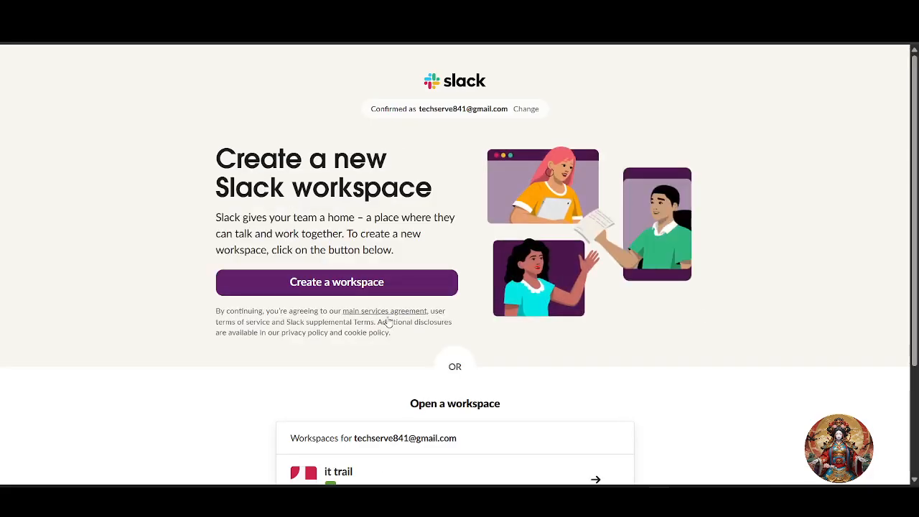
pyautogui.scroll(-2, 451, 341)
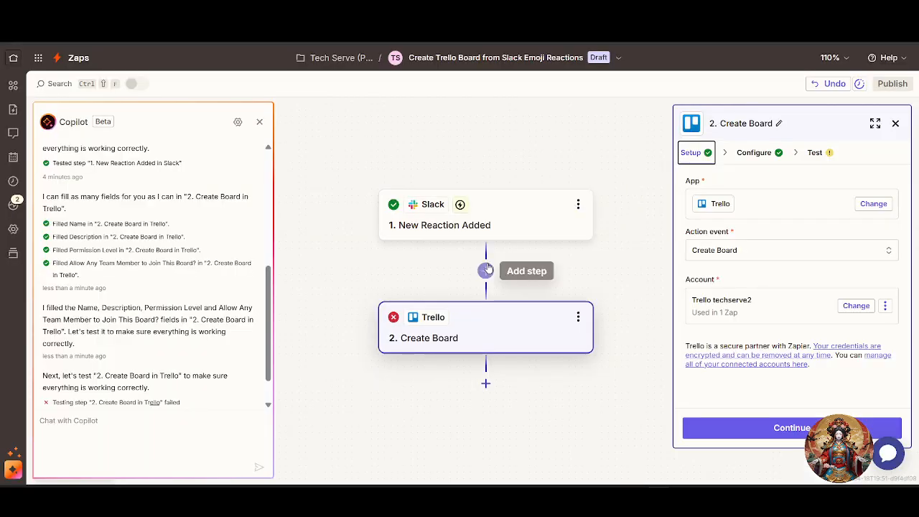
# - Examine the Slack trigger's setup, the Trello Create Board step's test error and action events, and Copilot's chat log in the Zap editor
pyautogui.click(477, 227)
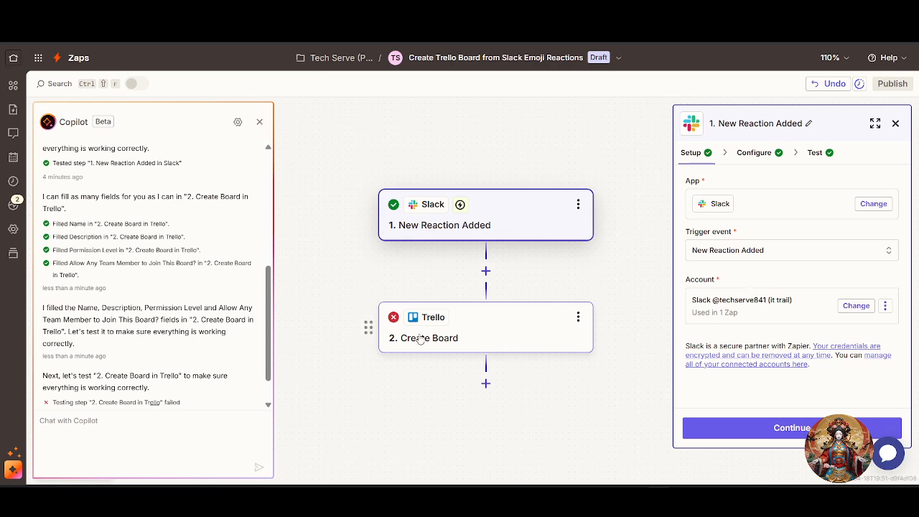
pyautogui.click(478, 341)
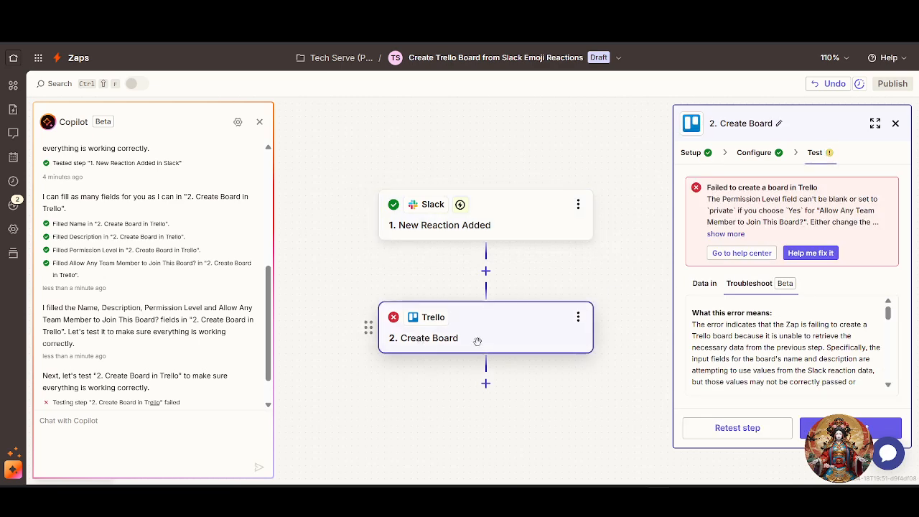
pyautogui.click(695, 286)
pyautogui.click(691, 154)
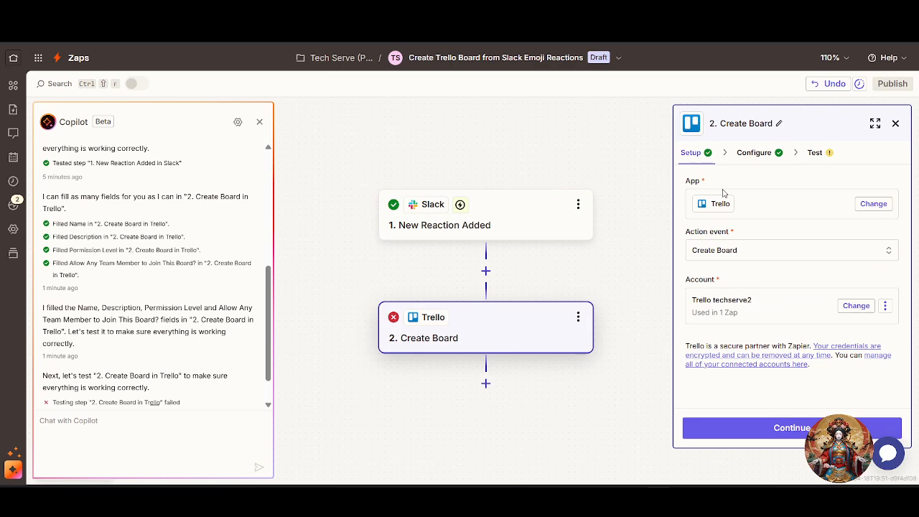
pyautogui.click(858, 250)
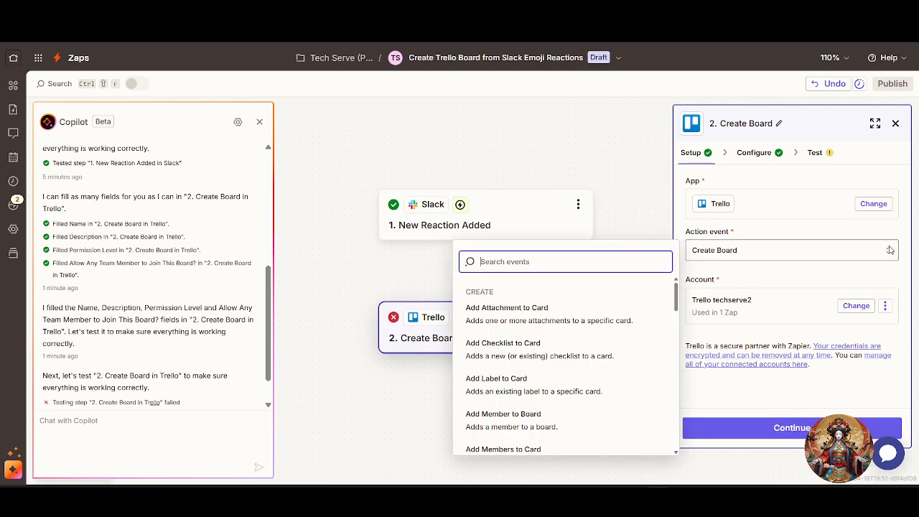
pyautogui.scroll(-5, 519, 415)
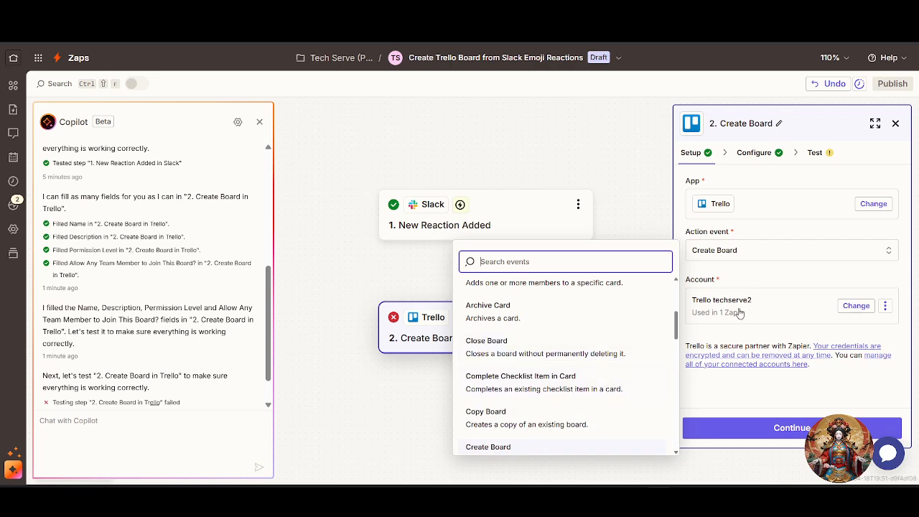
pyautogui.click(758, 284)
pyautogui.scroll(-1, 154, 323)
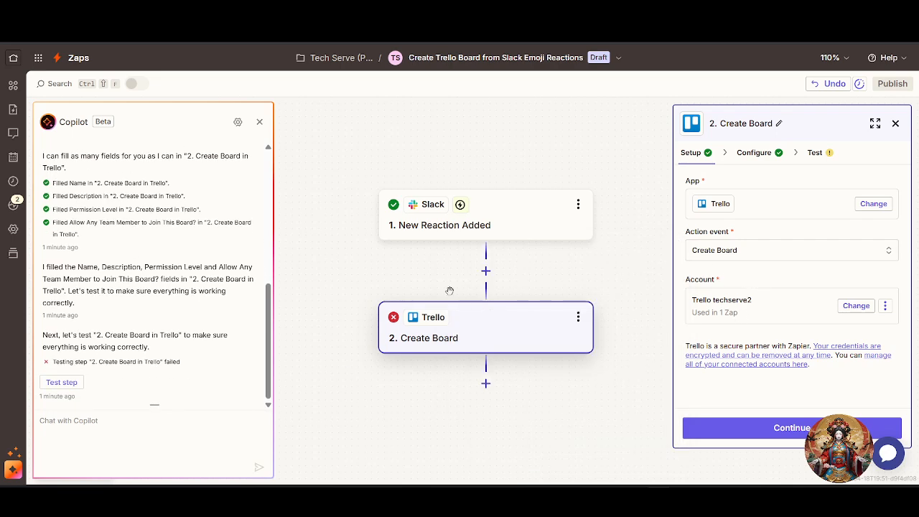
pyautogui.scroll(1, 107, 374)
pyautogui.scroll(5, 108, 374)
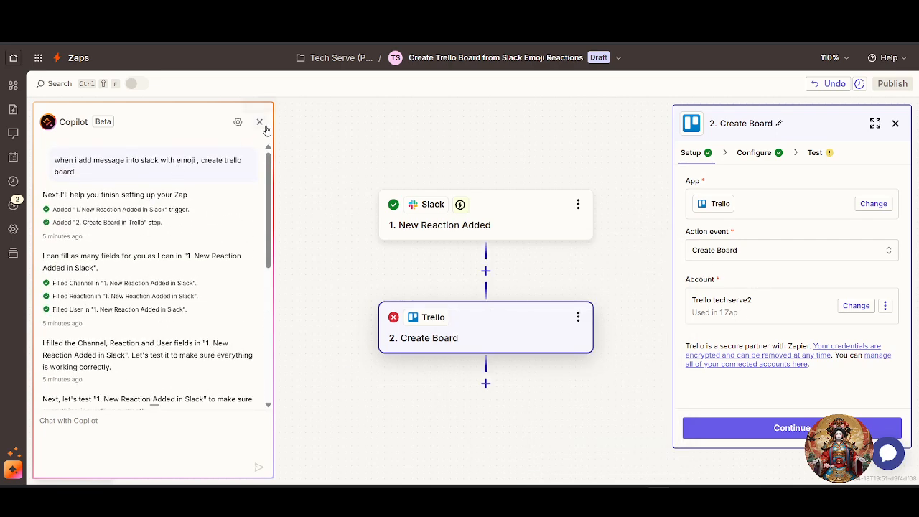
# - Close the Copilot chat and the Create Board details, and shrink the browser window to a quarter of the screen
pyautogui.click(259, 121)
pyautogui.click(895, 124)
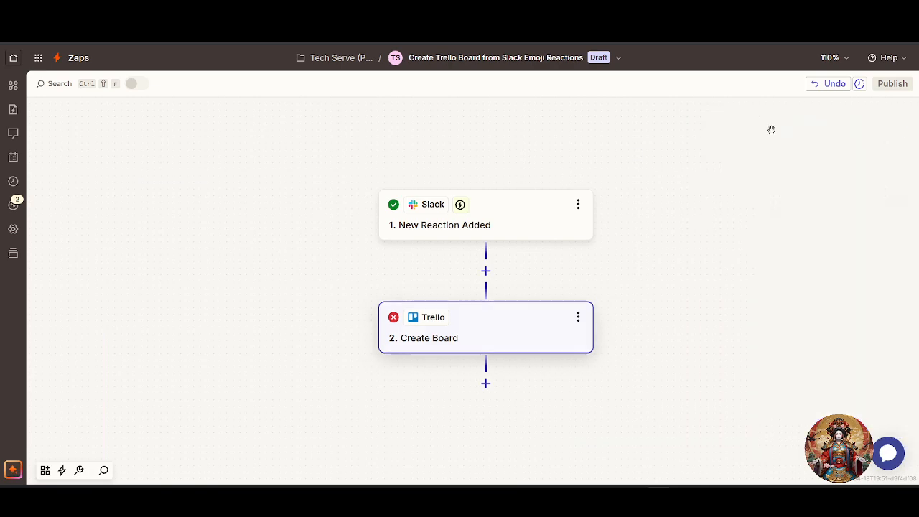
pyautogui.press('super+Left')
pyautogui.press('super+Up')
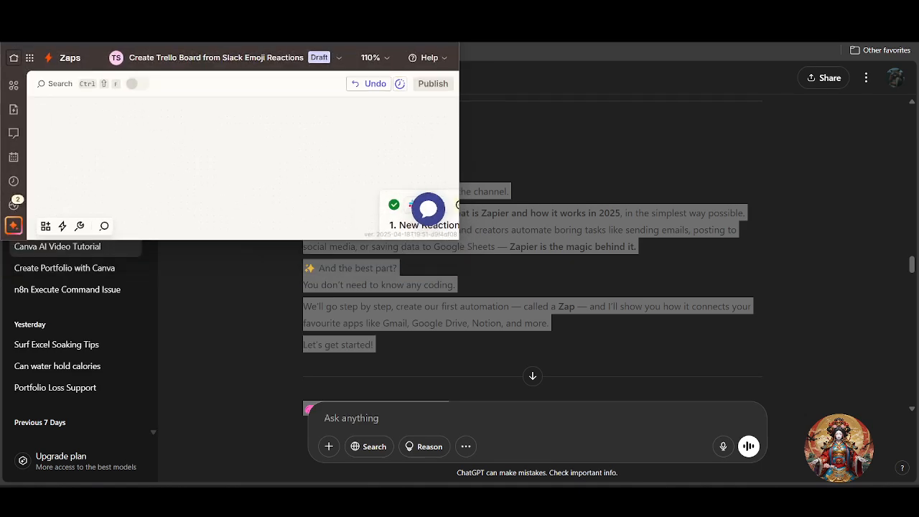
# - Maximize the browser window and go back through its history from the Zap editor to the Zapier home page
pyautogui.press('super+Up')
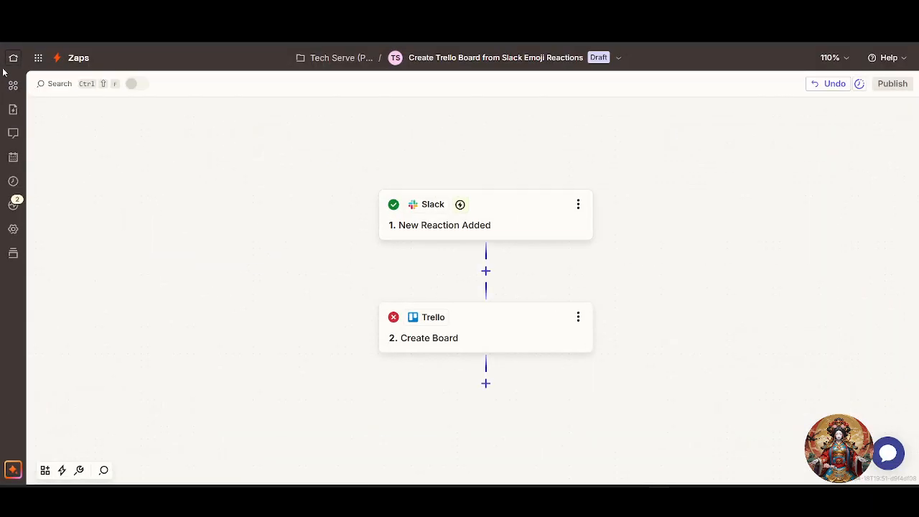
pyautogui.rightClick(13, 31)
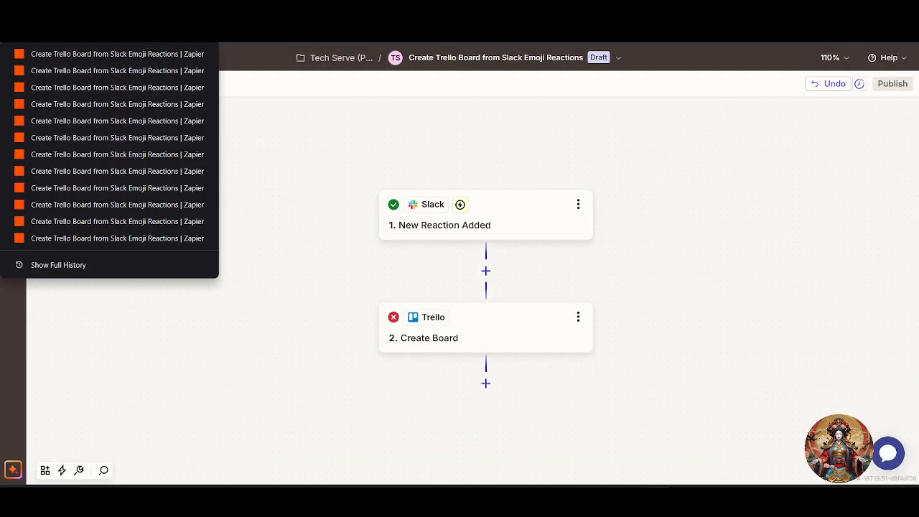
pyautogui.click(33, 66)
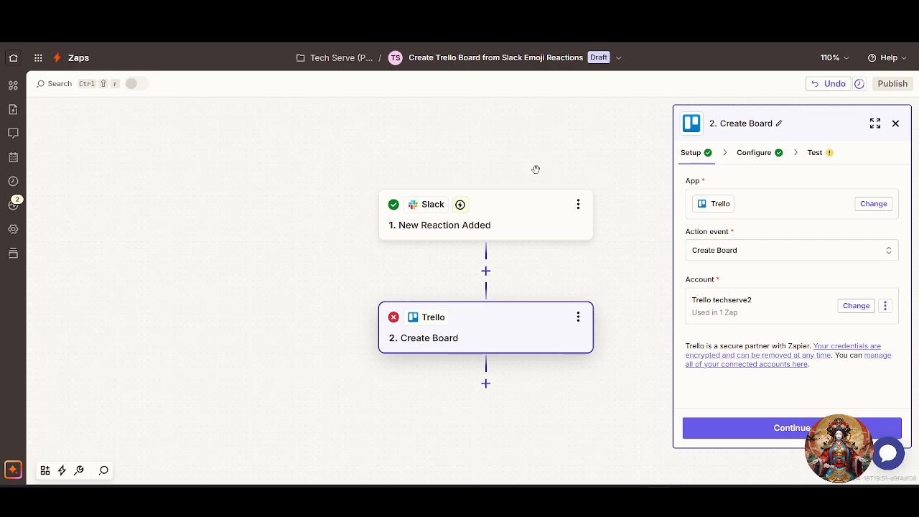
pyautogui.click(21, 65)
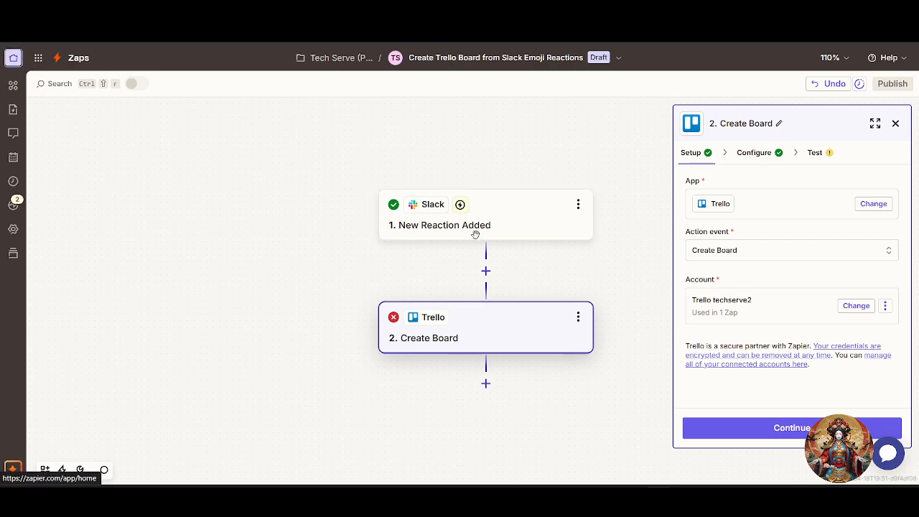
# - Examine the home page's suggested Zap, start-from-scratch options, unfinished Zaps and popular templates, along with the expanded navigation entries
pyautogui.scroll(-2, 414, 304)
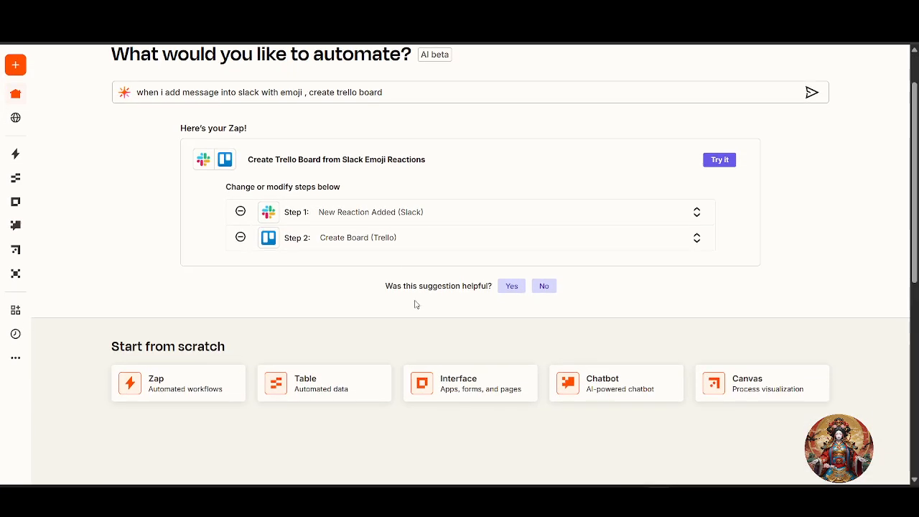
pyautogui.scroll(2, 414, 303)
pyautogui.moveTo(5, 129)
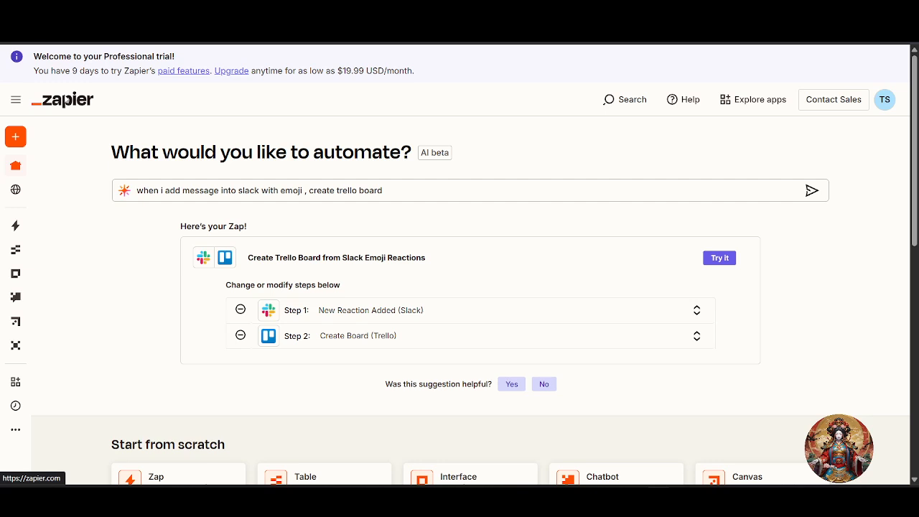
pyautogui.moveTo(10, 175)
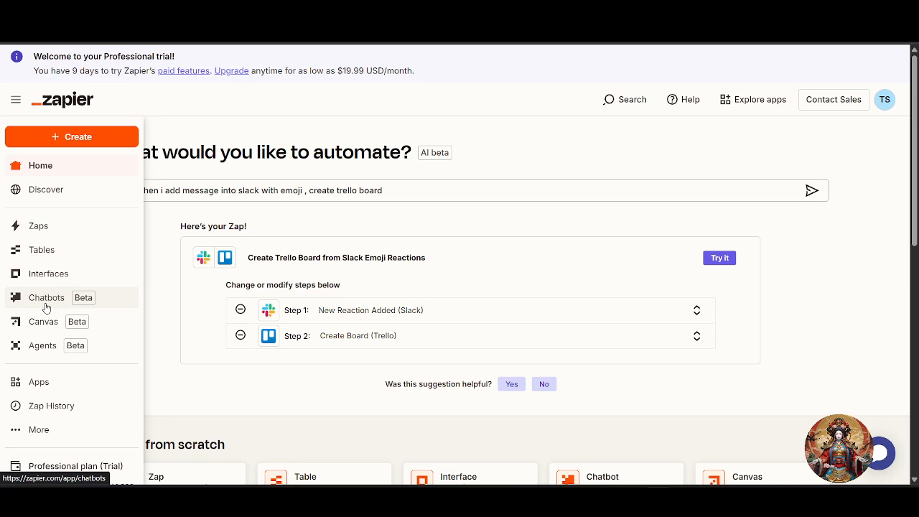
pyautogui.scroll(-5, 43, 305)
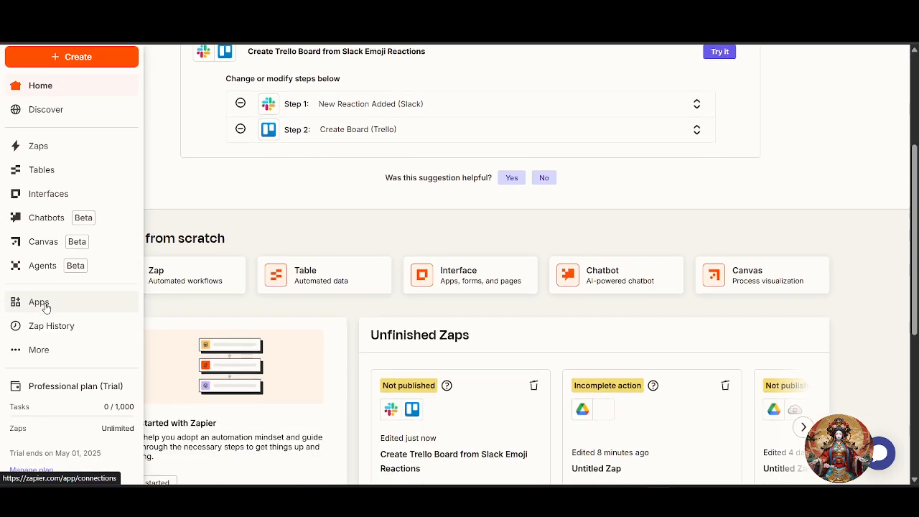
pyautogui.scroll(-3, 64, 250)
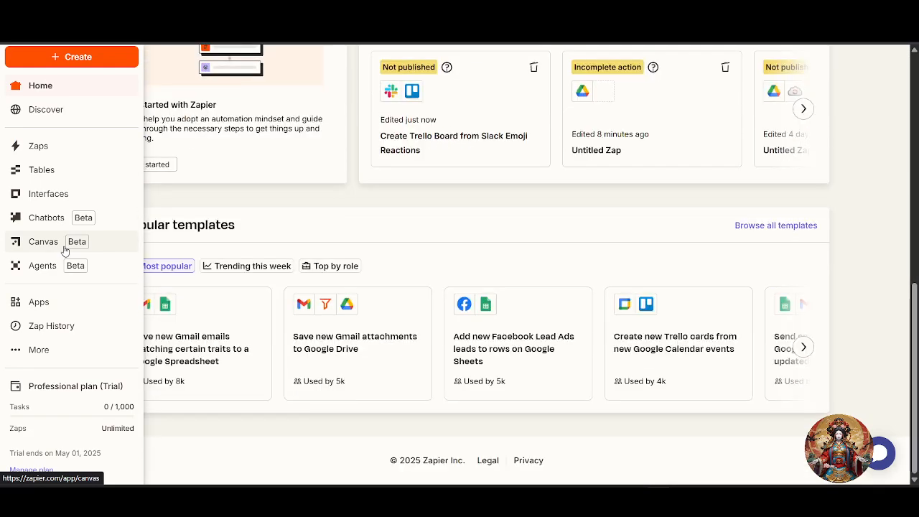
pyautogui.scroll(4, 65, 251)
pyautogui.scroll(-2, 64, 251)
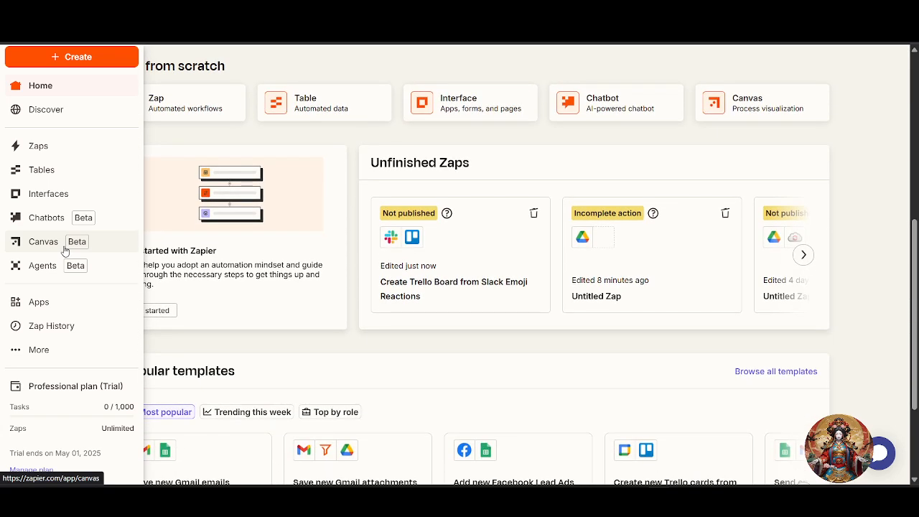
pyautogui.scroll(-2, 64, 251)
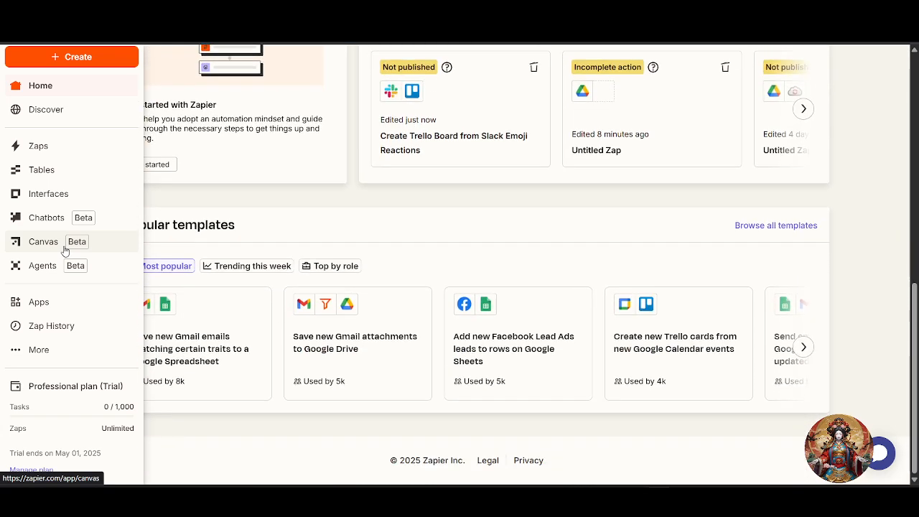
pyautogui.scroll(1, 48, 334)
pyautogui.scroll(8, 48, 334)
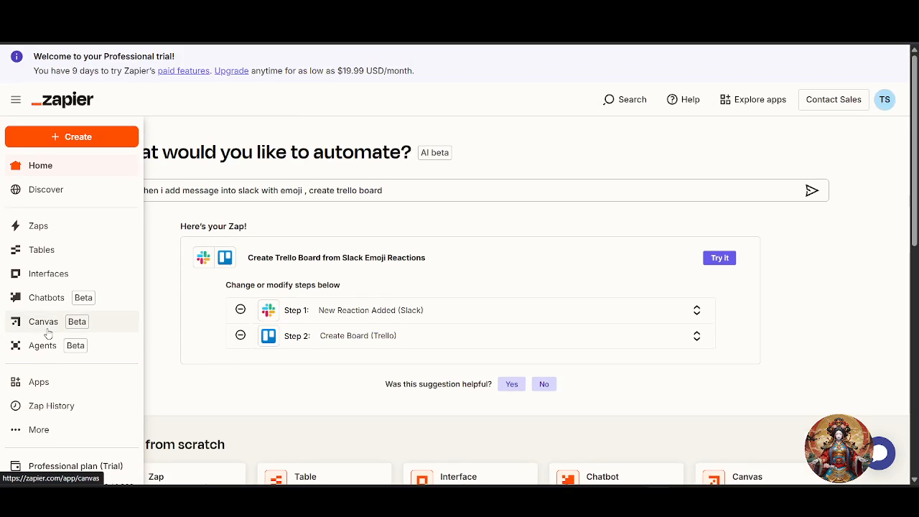
pyautogui.scroll(-8, 48, 334)
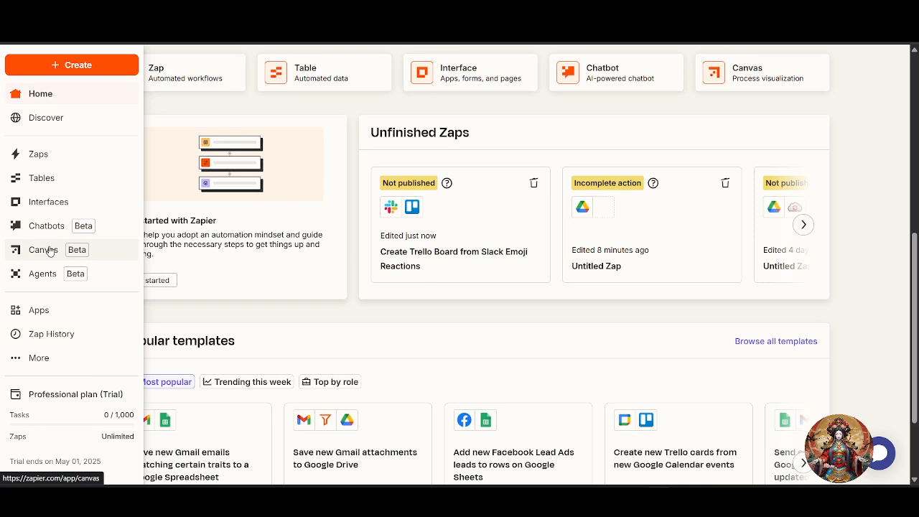
pyautogui.scroll(-1, 49, 251)
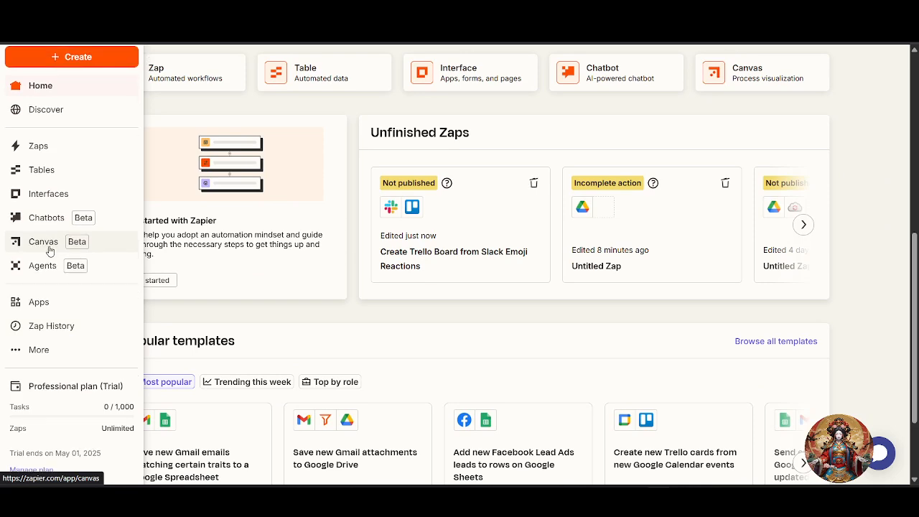